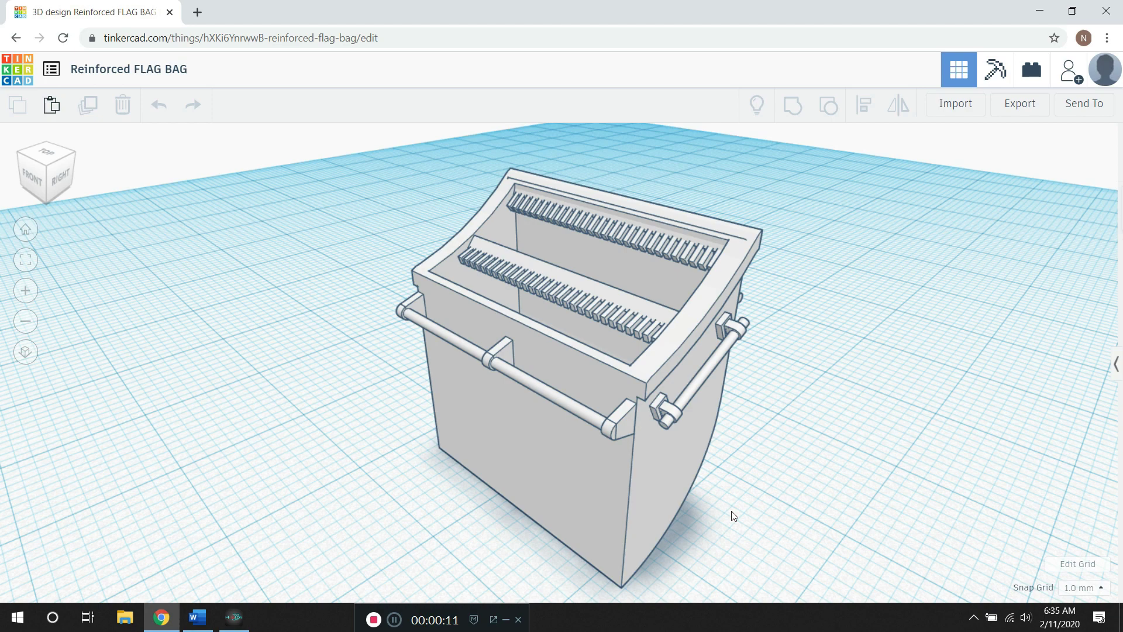
# Switch to Photon Workshop and open the Large Vent 3D object from the Downloads folder.
pyautogui.click(234, 618)
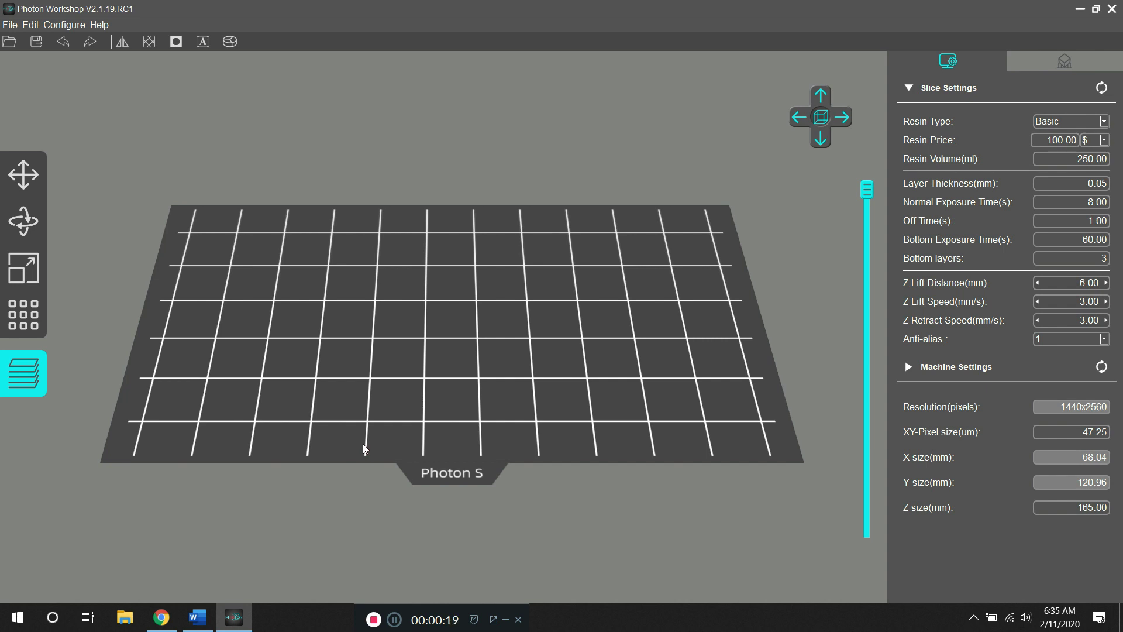
pyautogui.scroll(2, 403, 380)
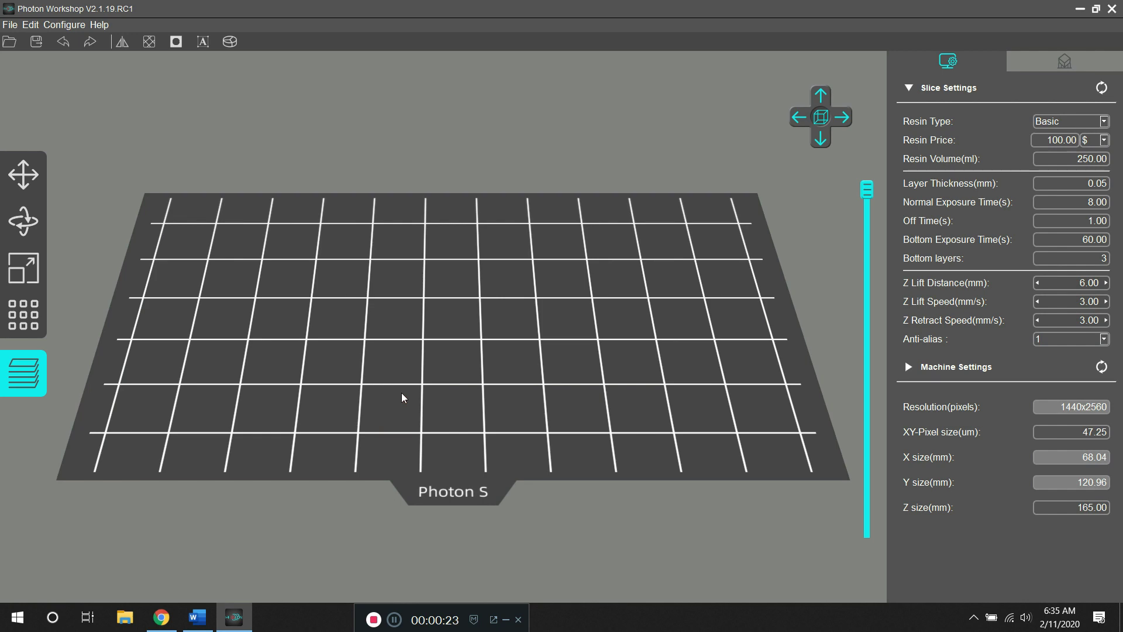
pyautogui.click(12, 44)
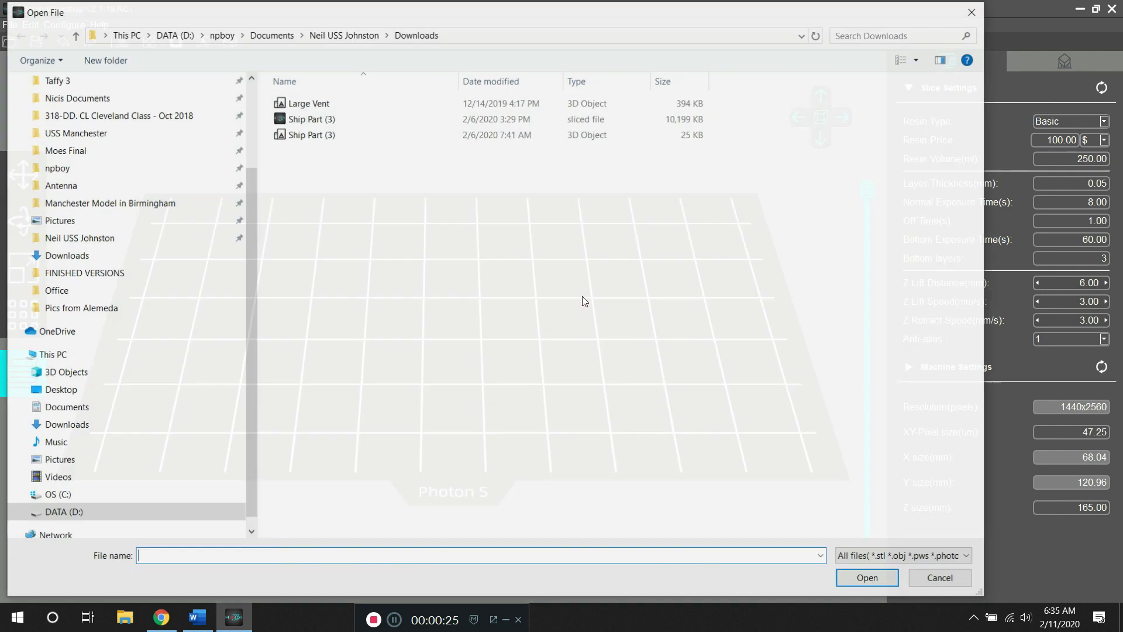
pyautogui.click(336, 110)
pyautogui.press('Return')
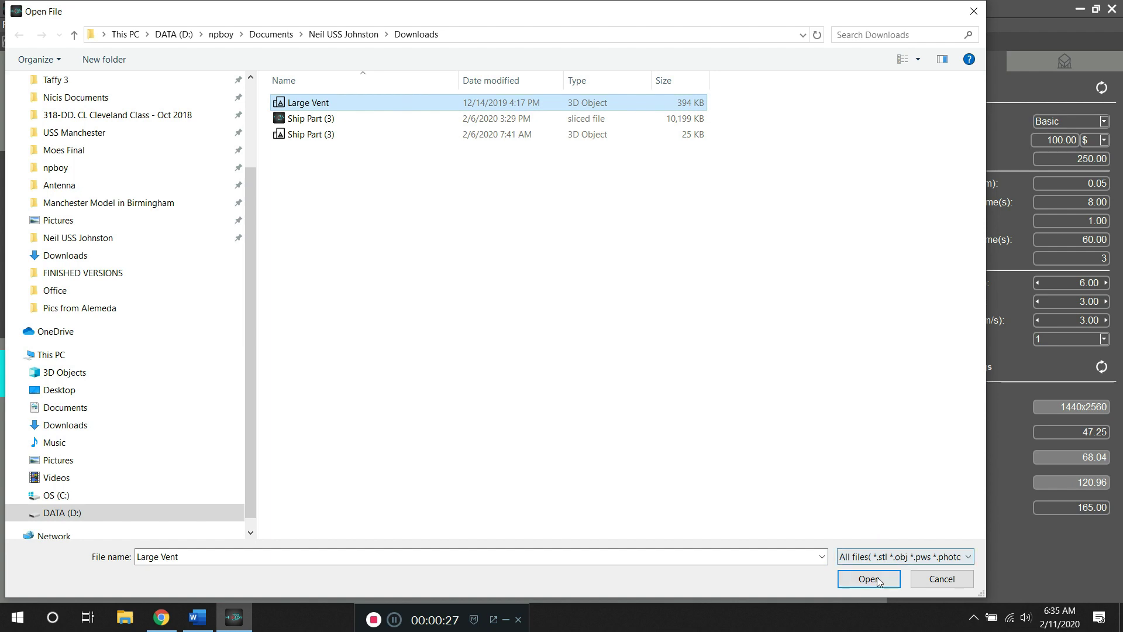
# Raise the vent model above the build platform by setting its Z position to 6.00 mm.
pyautogui.moveTo(584, 448); pyautogui.dragTo(482, 396)
pyautogui.click(28, 179)
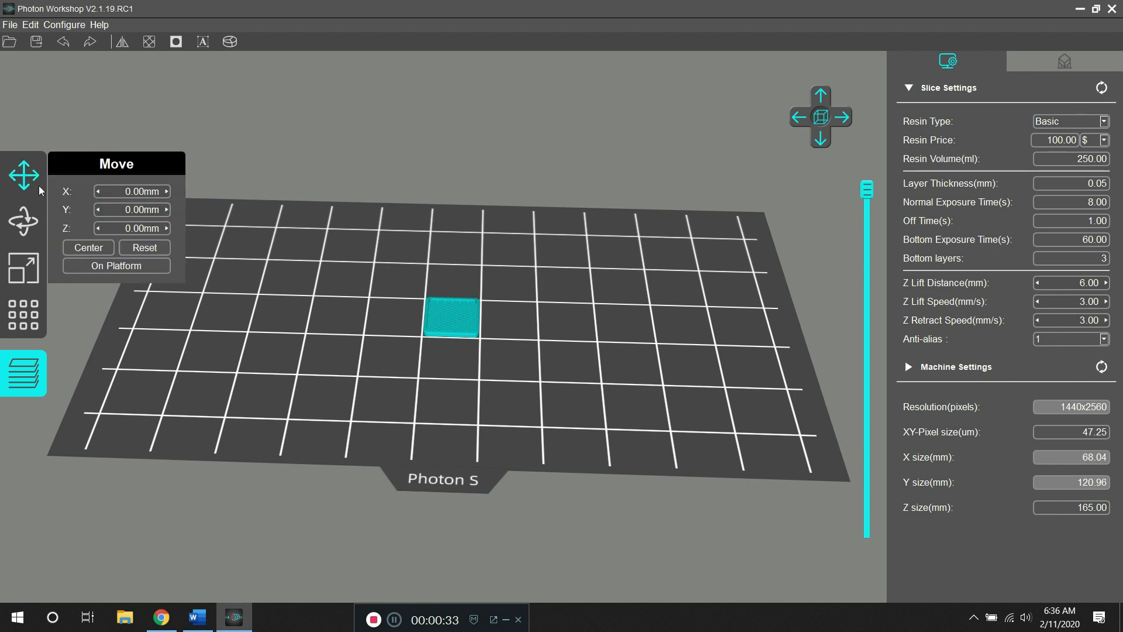
pyautogui.click(165, 230)
pyautogui.click(165, 230)
pyautogui.click(166, 230)
pyautogui.click(166, 230)
pyautogui.click(166, 230)
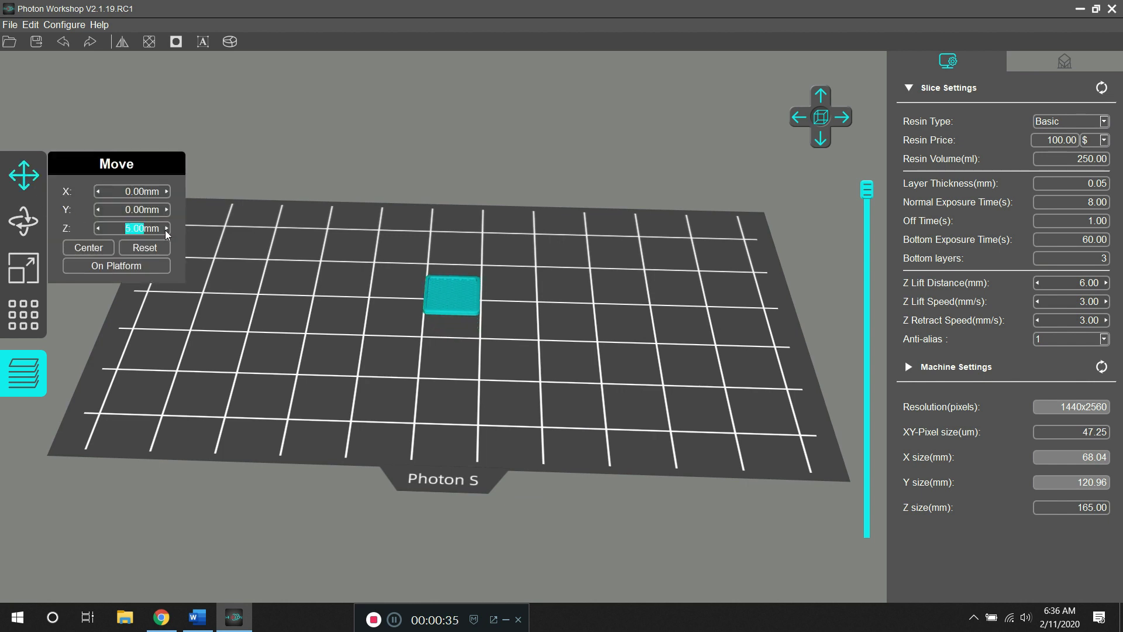
pyautogui.click(165, 230)
pyautogui.click(166, 230)
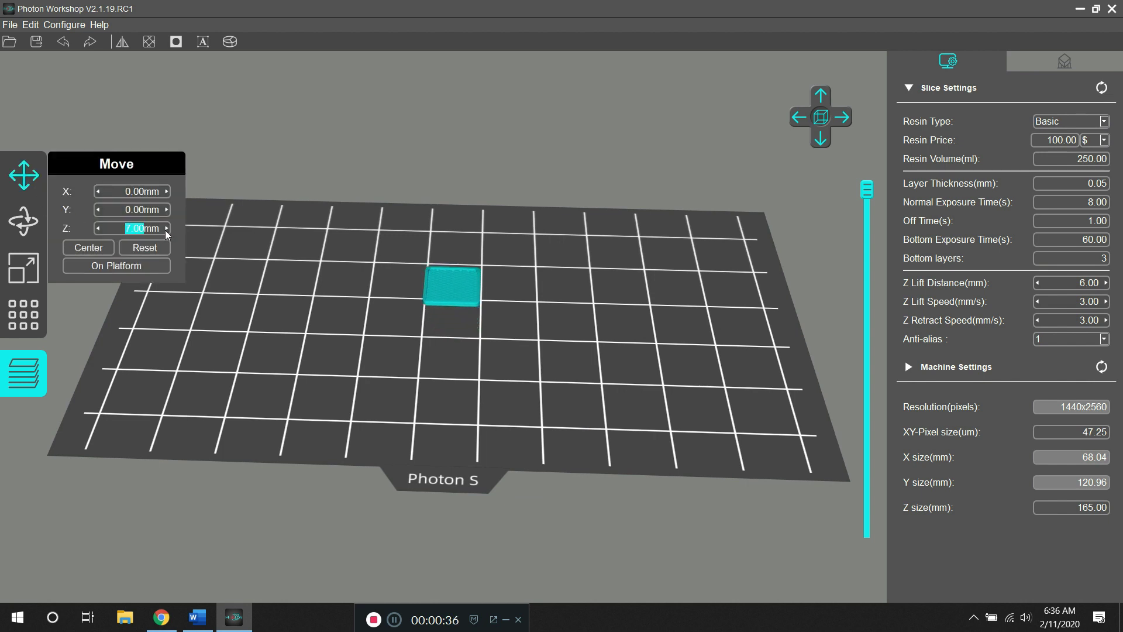
pyautogui.click(99, 228)
# Generate automatic fill supports beneath the raised flat vent and view them from the side and from above.
pyautogui.moveTo(521, 351); pyautogui.dragTo(734, 270)
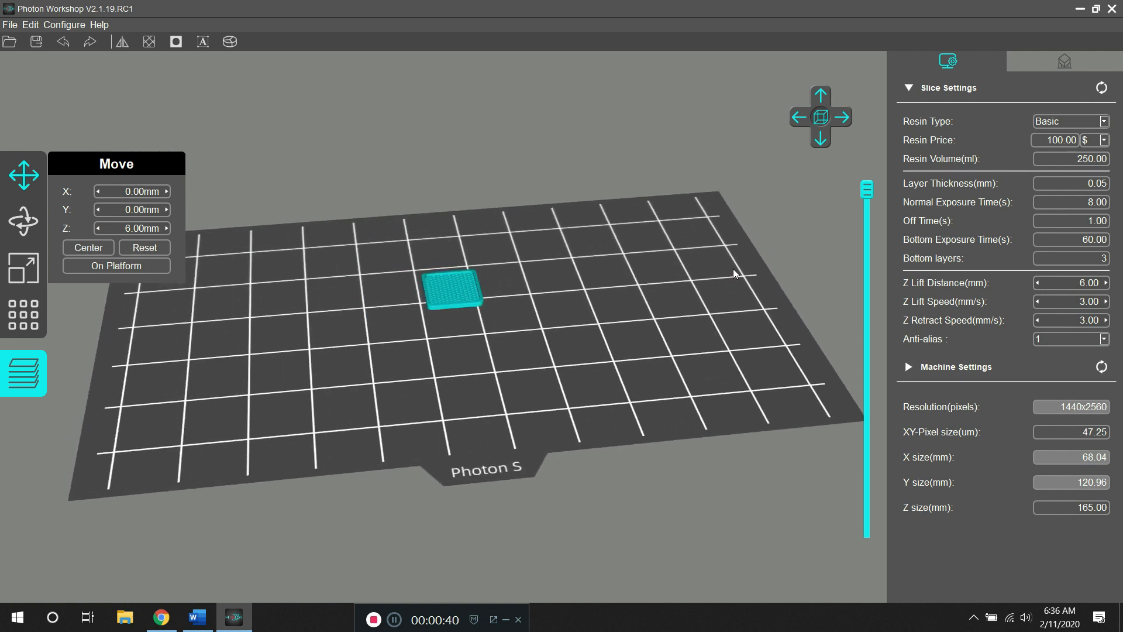
pyautogui.click(1060, 61)
pyautogui.click(931, 351)
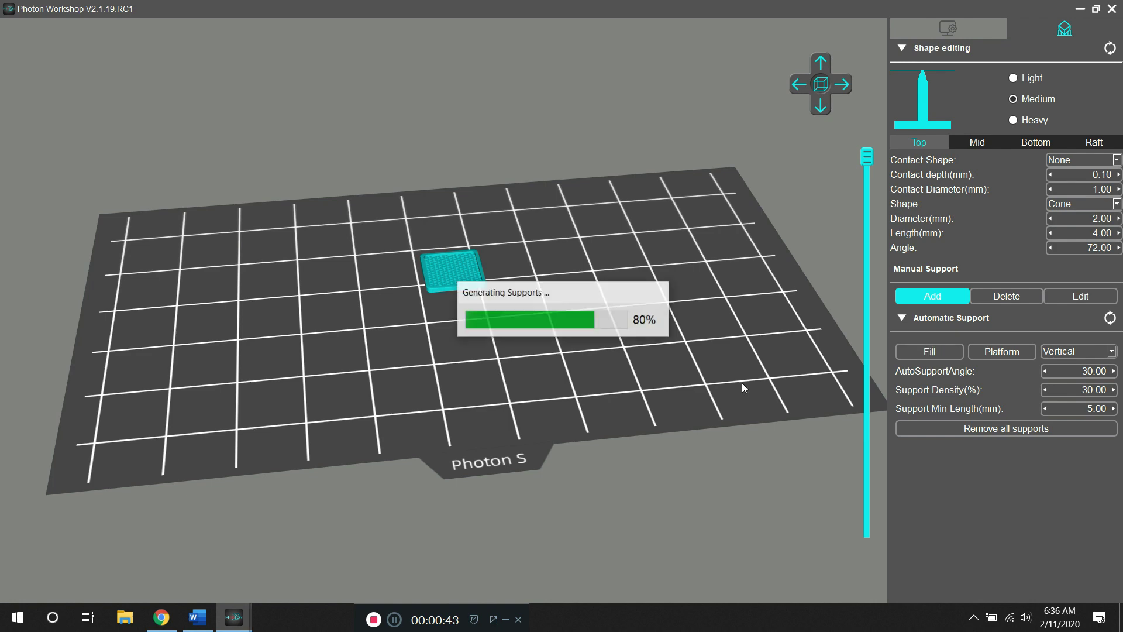
pyautogui.moveTo(653, 369)
pyautogui.mouseDown()
pyautogui.moveTo(652, 318)
pyautogui.moveTo(632, 290)
pyautogui.moveTo(645, 388)
pyautogui.mouseUp()
pyautogui.moveTo(528, 397); pyautogui.dragTo(536, 361)
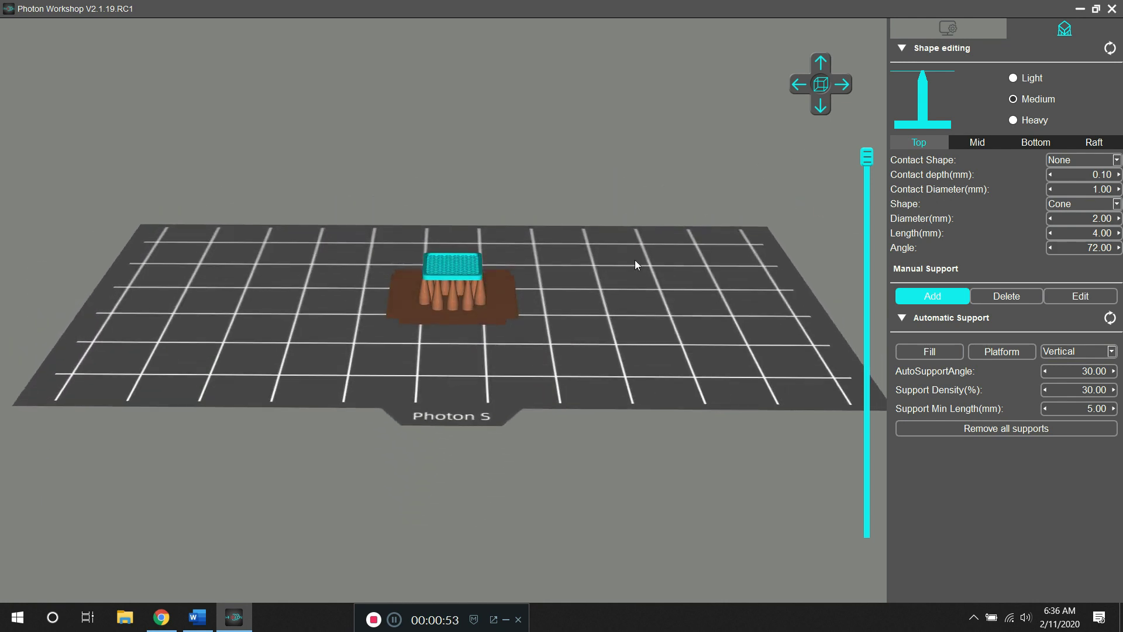
pyautogui.moveTo(634, 261); pyautogui.dragTo(646, 284)
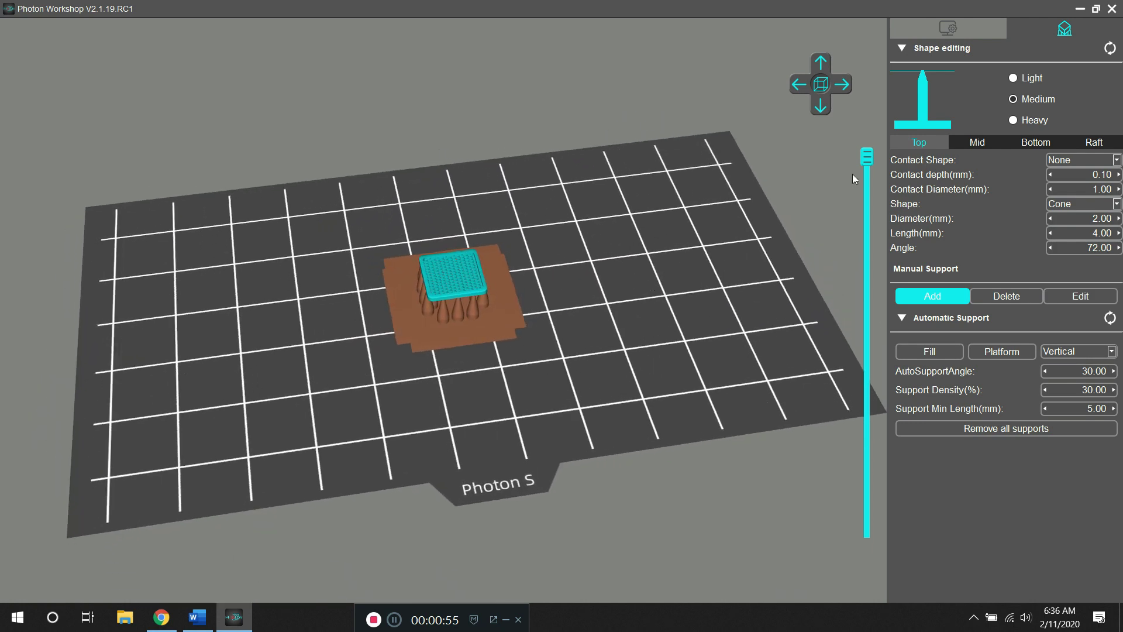
# Lower the layer preview to the support tips, then to the vent's first layer, and examine how that layer forms on the supports.
pyautogui.moveTo(868, 159); pyautogui.dragTo(867, 170)
pyautogui.moveTo(856, 211); pyautogui.dragTo(736, 389)
pyautogui.scroll(3, 736, 388)
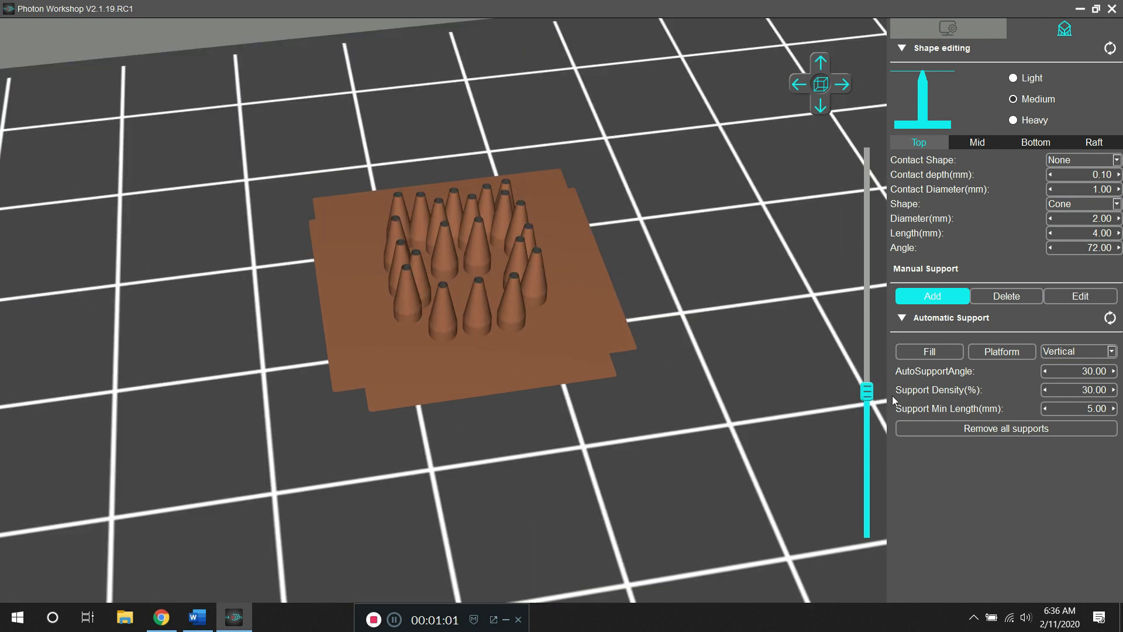
pyautogui.moveTo(872, 393); pyautogui.dragTo(871, 385)
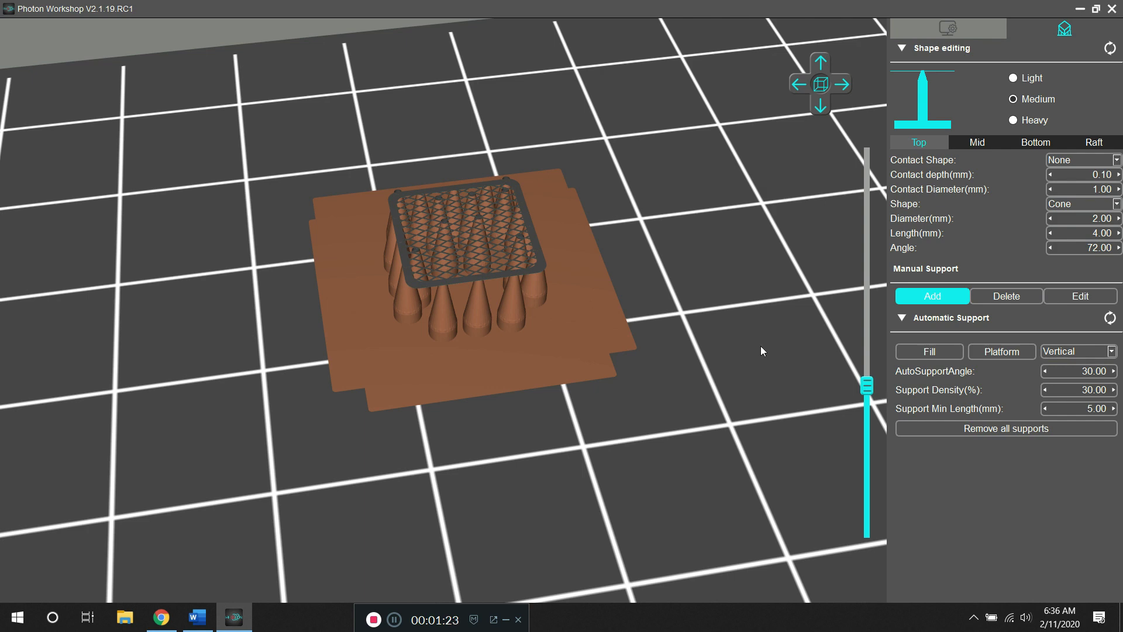
pyautogui.moveTo(760, 346); pyautogui.dragTo(750, 348, button='right')
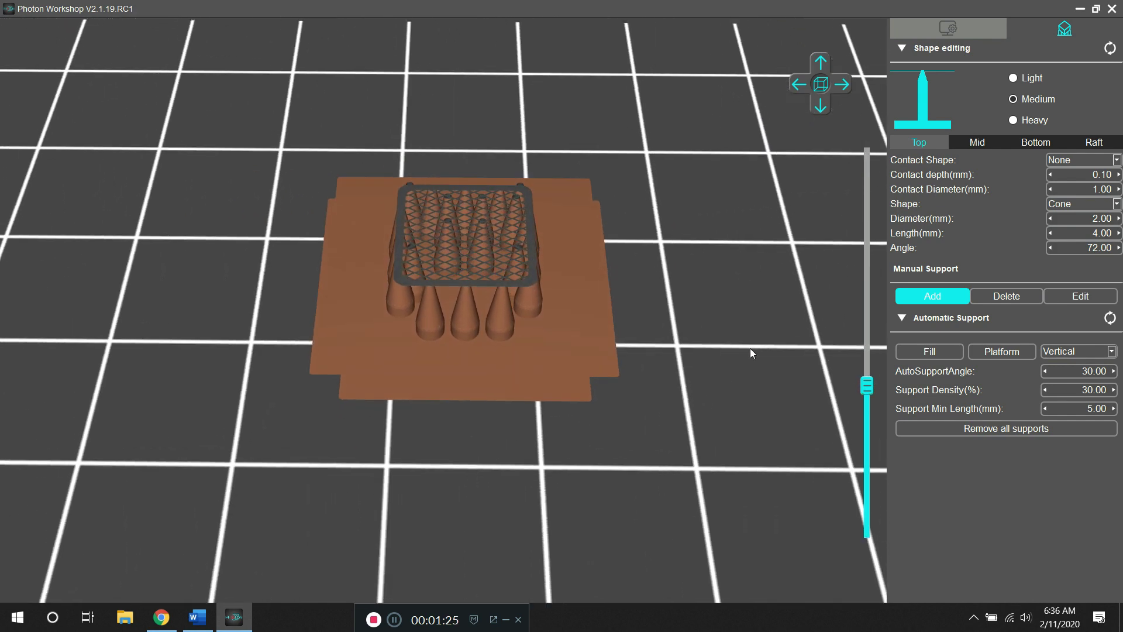
pyautogui.scroll(-5, 749, 349)
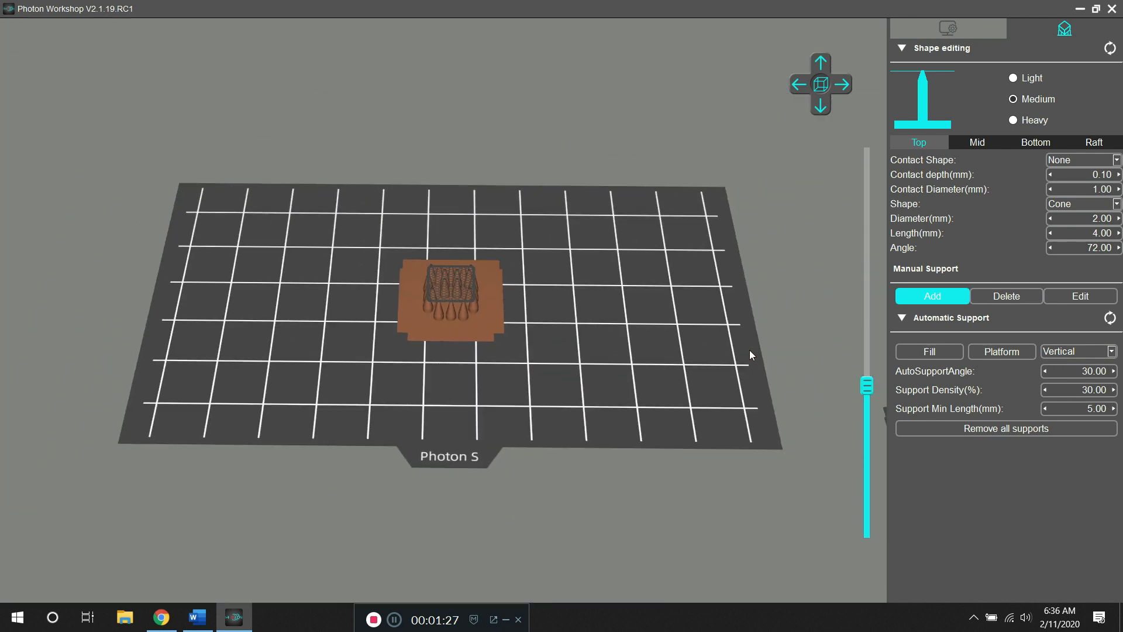
pyautogui.moveTo(836, 407)
pyautogui.mouseDown(button='middle')
pyautogui.moveTo(701, 367)
pyautogui.moveTo(815, 409)
pyautogui.mouseUp(button='middle')
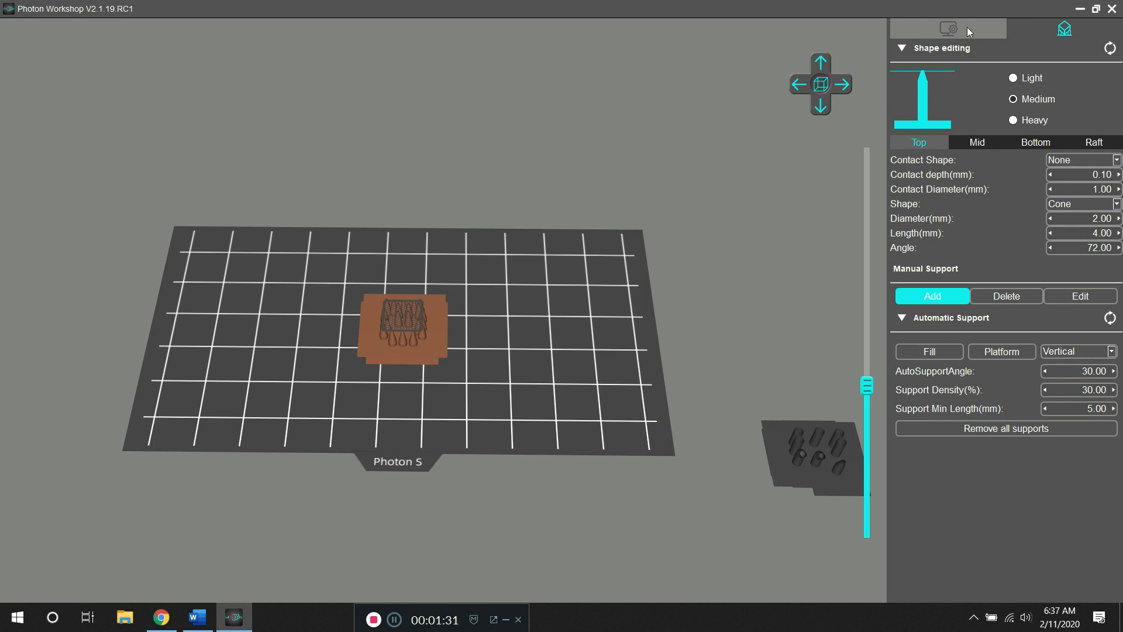
# Move the second supported vent onto the build platform beside the flat one and leave it selected.
pyautogui.click(967, 27)
pyautogui.moveTo(763, 465); pyautogui.dragTo(511, 374)
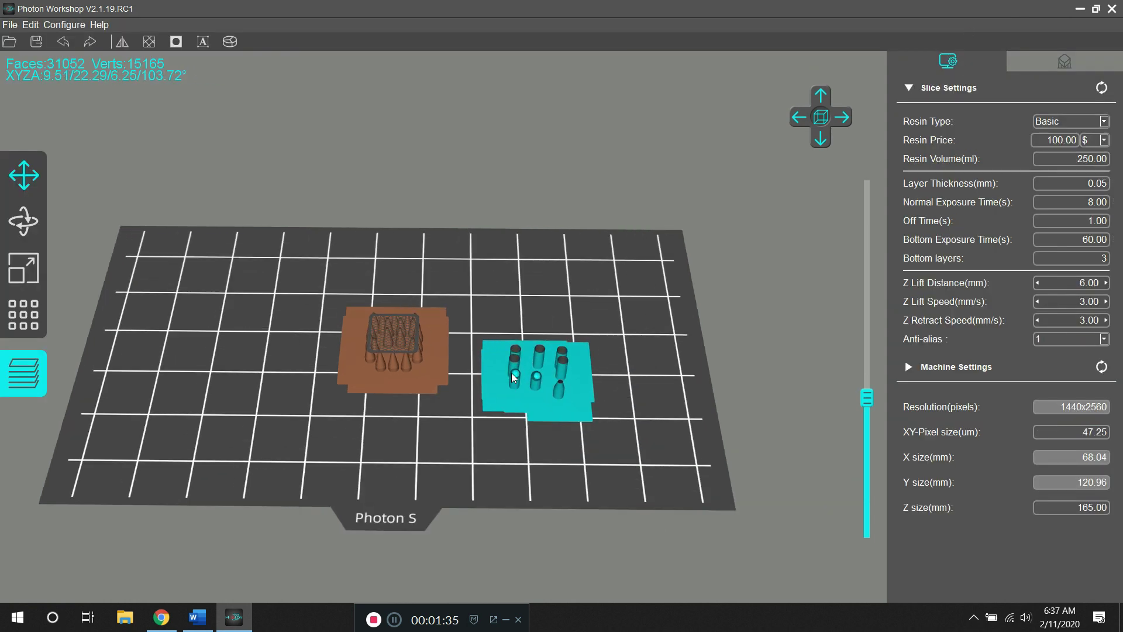
pyautogui.scroll(3, 511, 373)
pyautogui.click(427, 379)
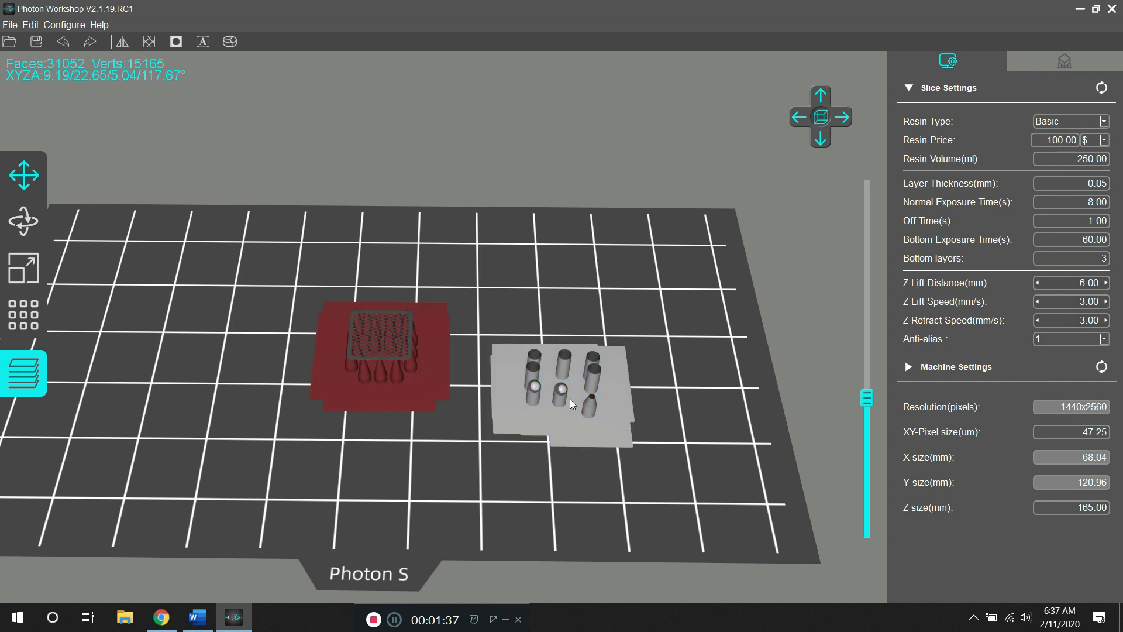
pyautogui.click(570, 399)
# Run the layer preview up and down through the second vent to examine how its angled layers build from the supports.
pyautogui.moveTo(865, 397); pyautogui.dragTo(736, 403)
pyautogui.scroll(3, 736, 402)
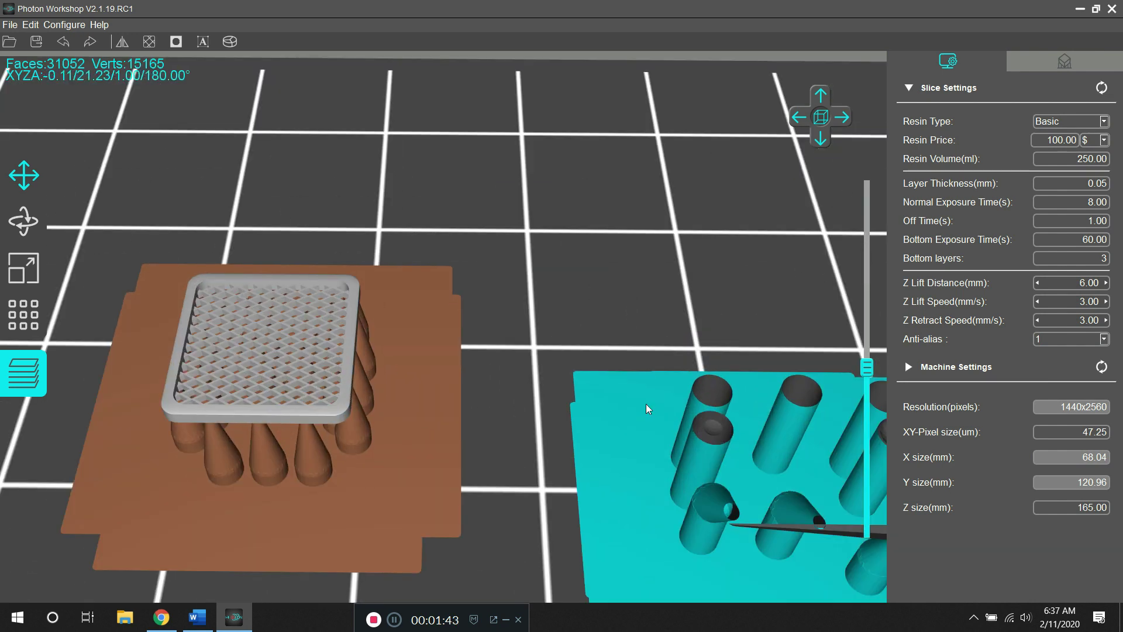
pyautogui.moveTo(633, 400); pyautogui.dragTo(598, 395, button='middle')
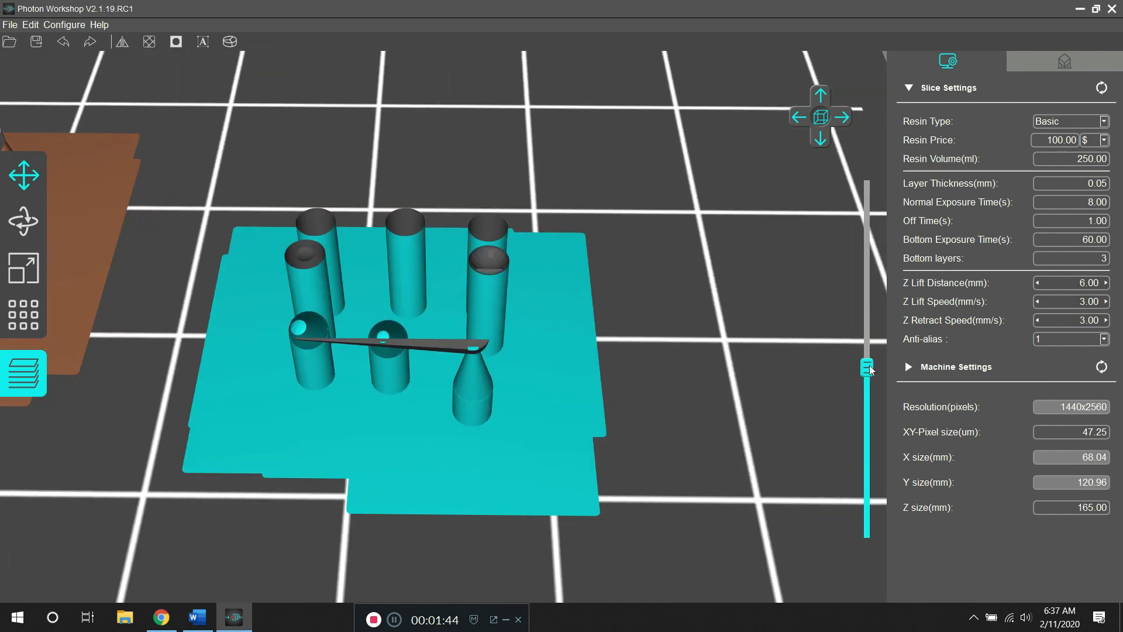
pyautogui.moveTo(870, 365); pyautogui.dragTo(897, 170)
pyautogui.moveTo(784, 249); pyautogui.dragTo(812, 232, button='right')
pyautogui.moveTo(869, 188); pyautogui.dragTo(836, 371)
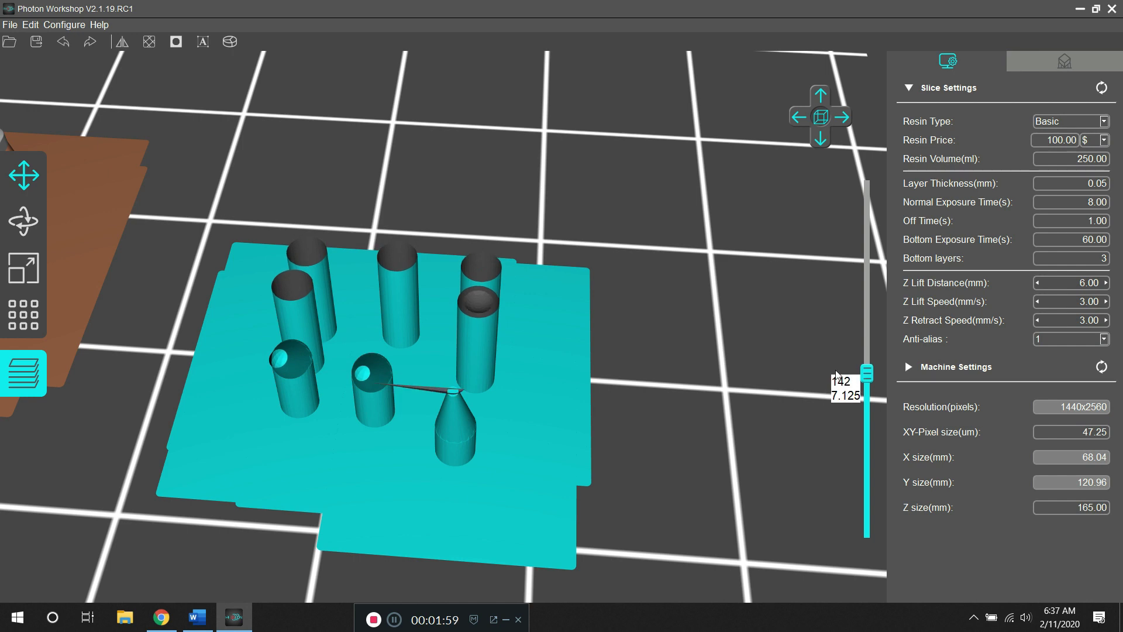
pyautogui.moveTo(836, 375); pyautogui.dragTo(894, 178)
# Compare the flat and tilted vents and their support columns at full height from several angles and distances.
pyautogui.moveTo(715, 206); pyautogui.dragTo(698, 180, button='right')
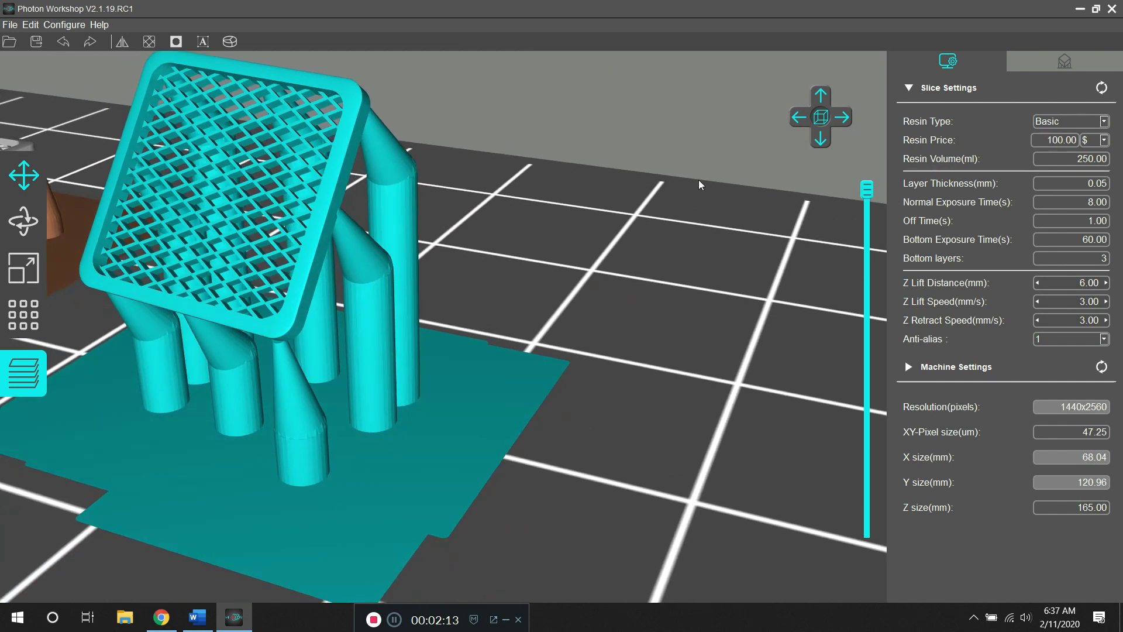
pyautogui.moveTo(464, 290); pyautogui.dragTo(525, 293, button='right')
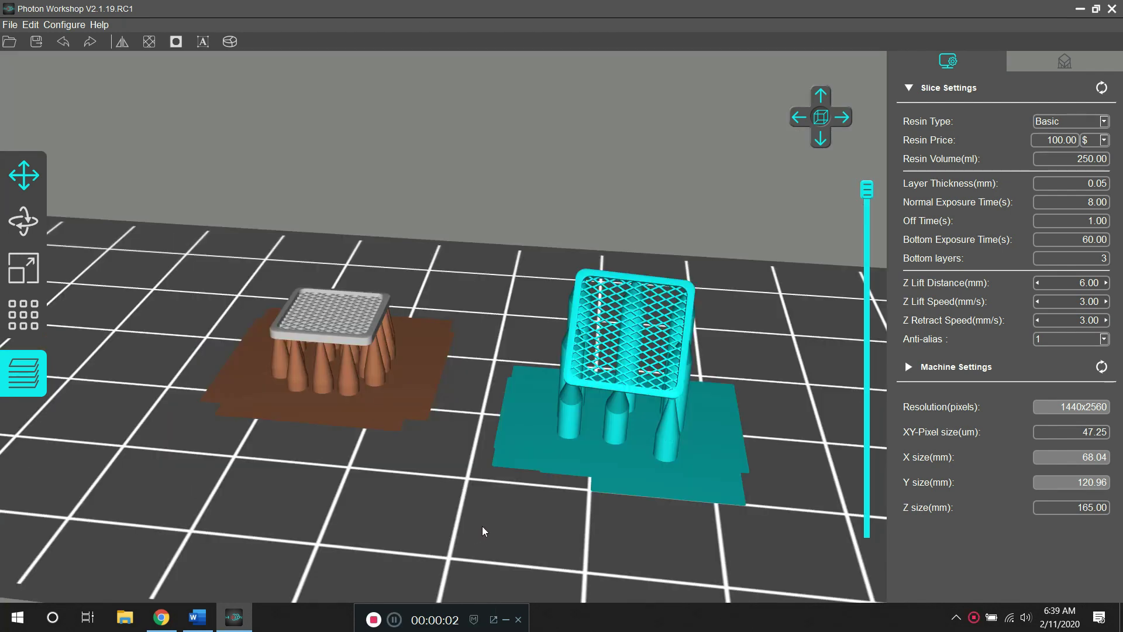
pyautogui.moveTo(785, 370); pyautogui.dragTo(697, 367)
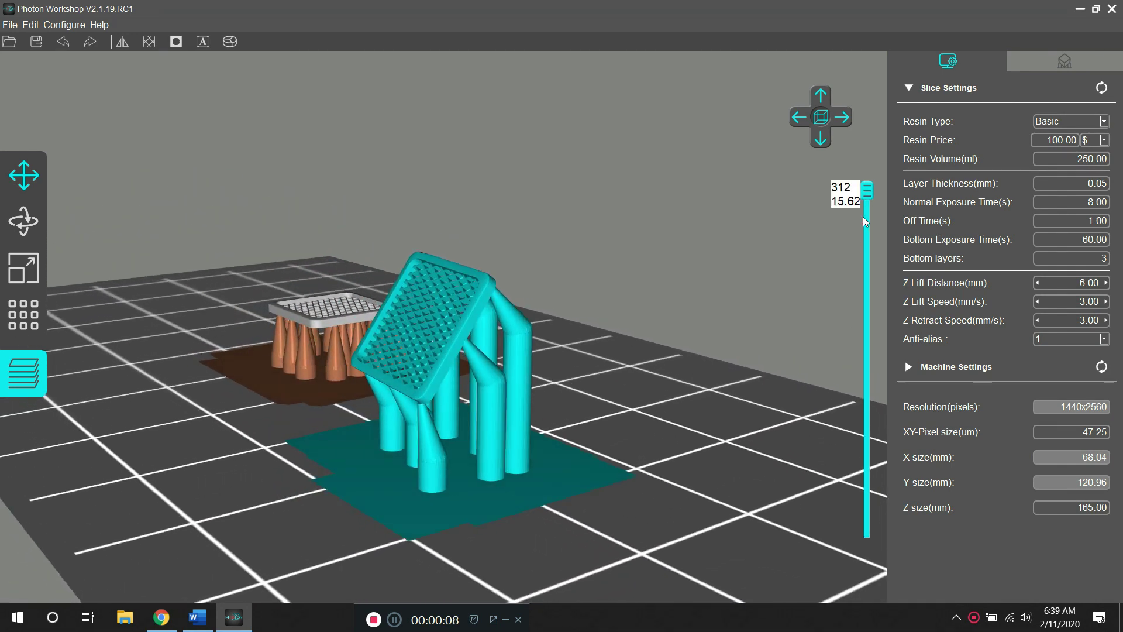
pyautogui.moveTo(865, 219); pyautogui.dragTo(874, 189)
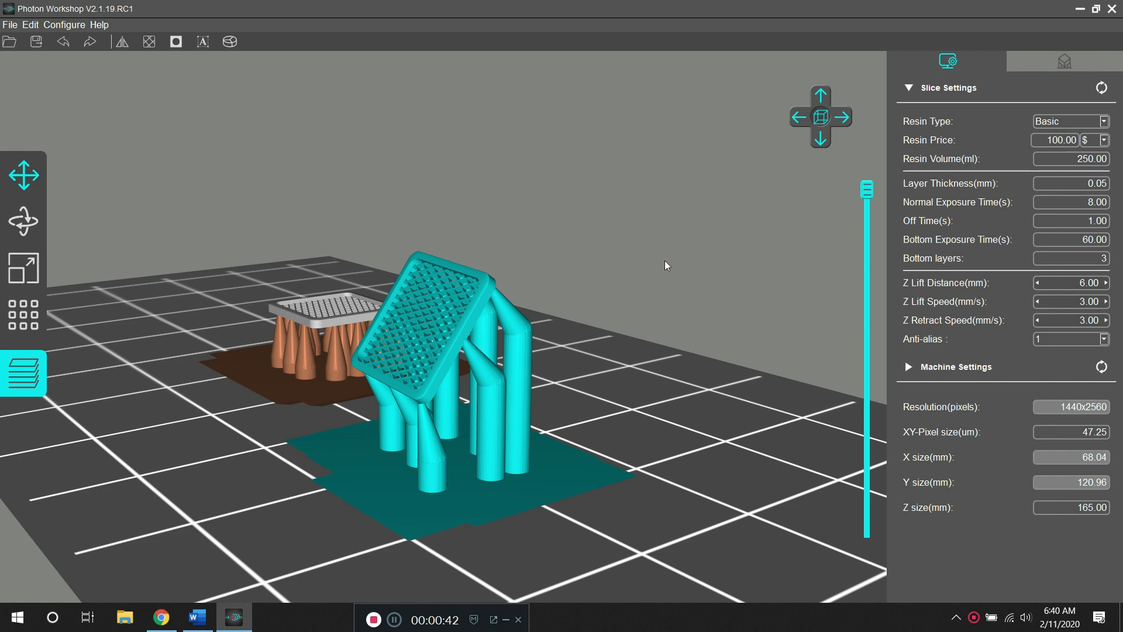
pyautogui.moveTo(636, 310); pyautogui.dragTo(648, 300, button='right')
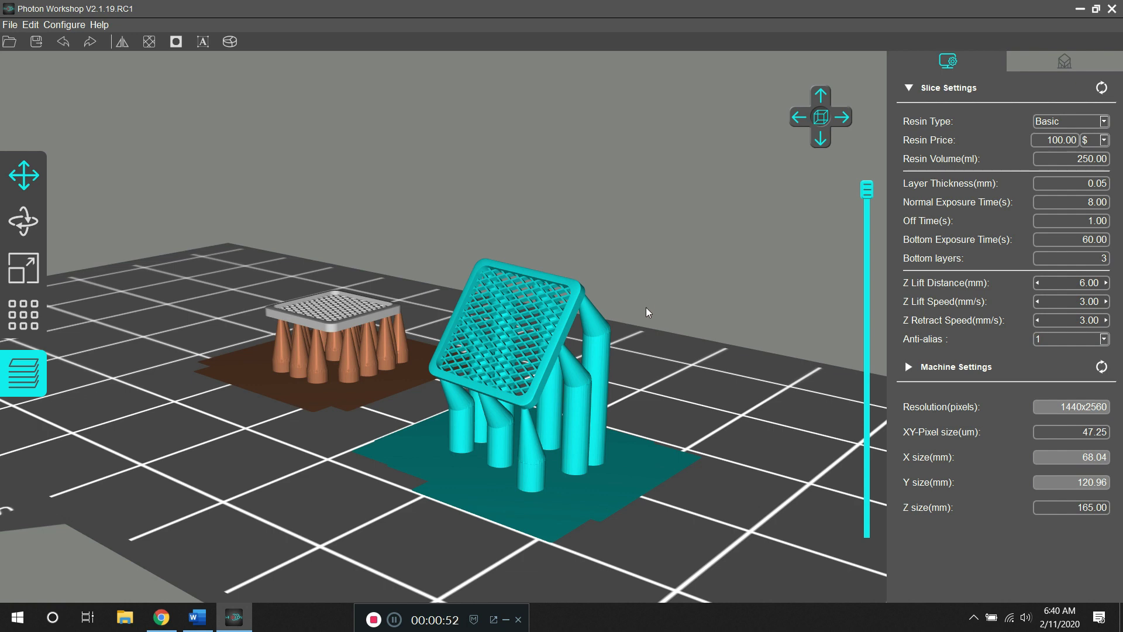
pyautogui.scroll(-2, 617, 332)
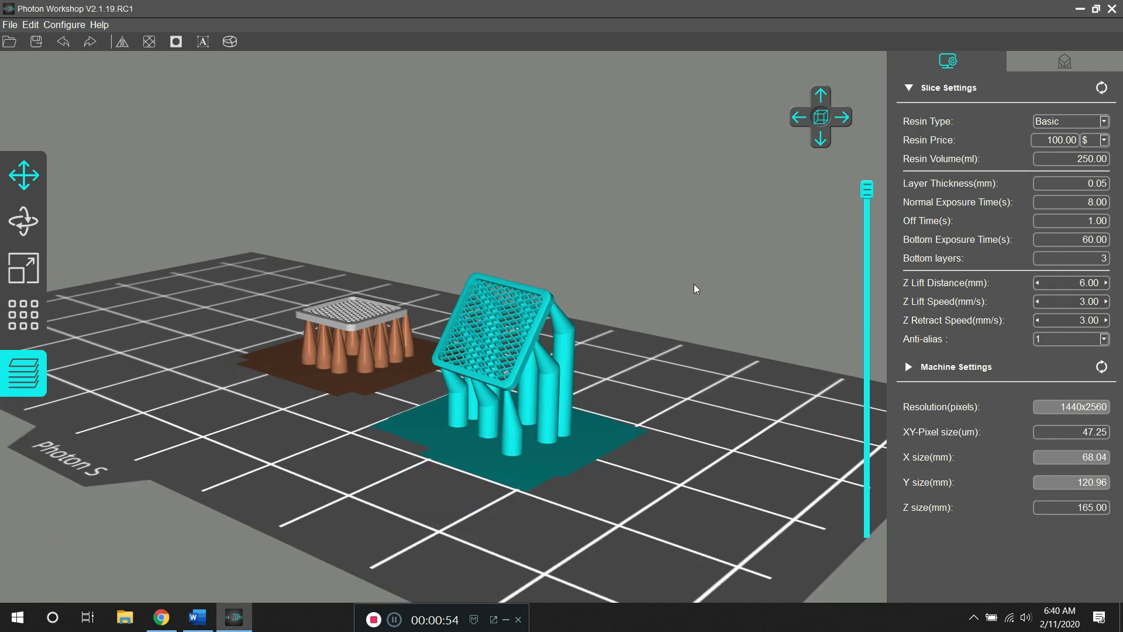
pyautogui.scroll(5, 658, 341)
pyautogui.scroll(-4, 658, 341)
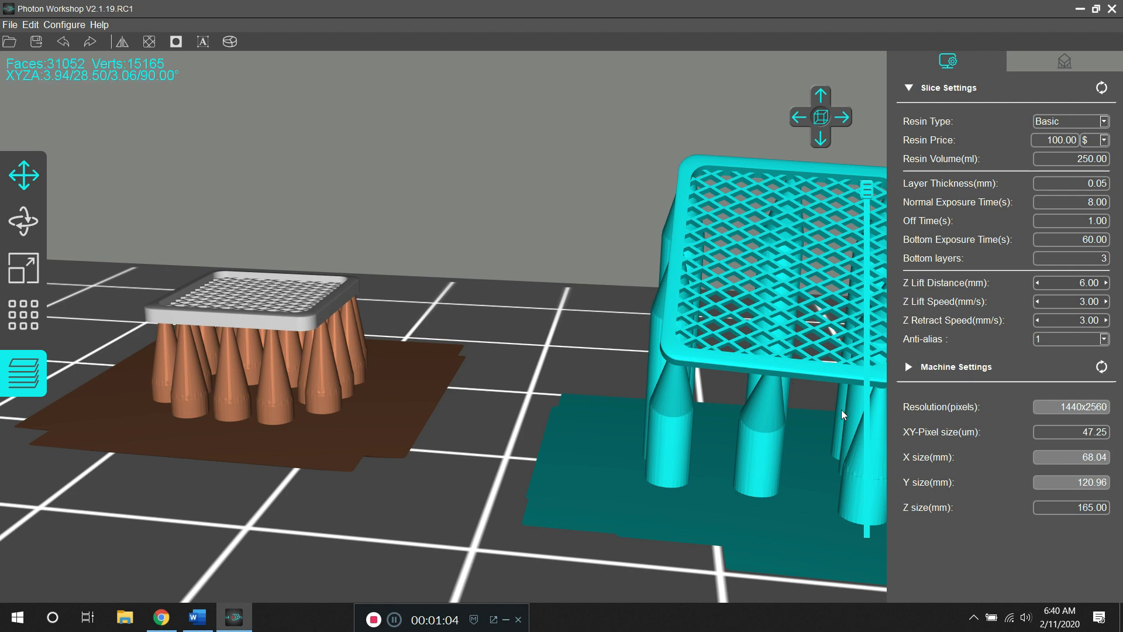
# Lower the layer preview to the bare supports and raise it back to full height, comparing how both vents build up.
pyautogui.moveTo(870, 187); pyautogui.dragTo(868, 221)
pyautogui.moveTo(845, 340); pyautogui.dragTo(842, 430)
pyautogui.moveTo(672, 386); pyautogui.dragTo(767, 421, button='right')
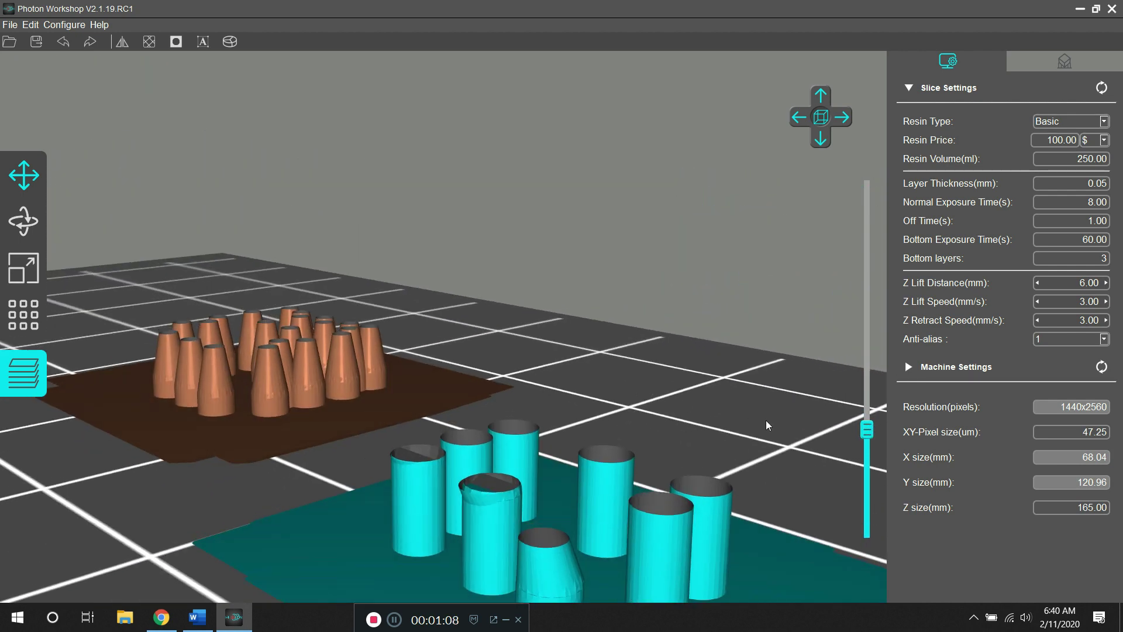
pyautogui.moveTo(858, 435); pyautogui.dragTo(868, 369)
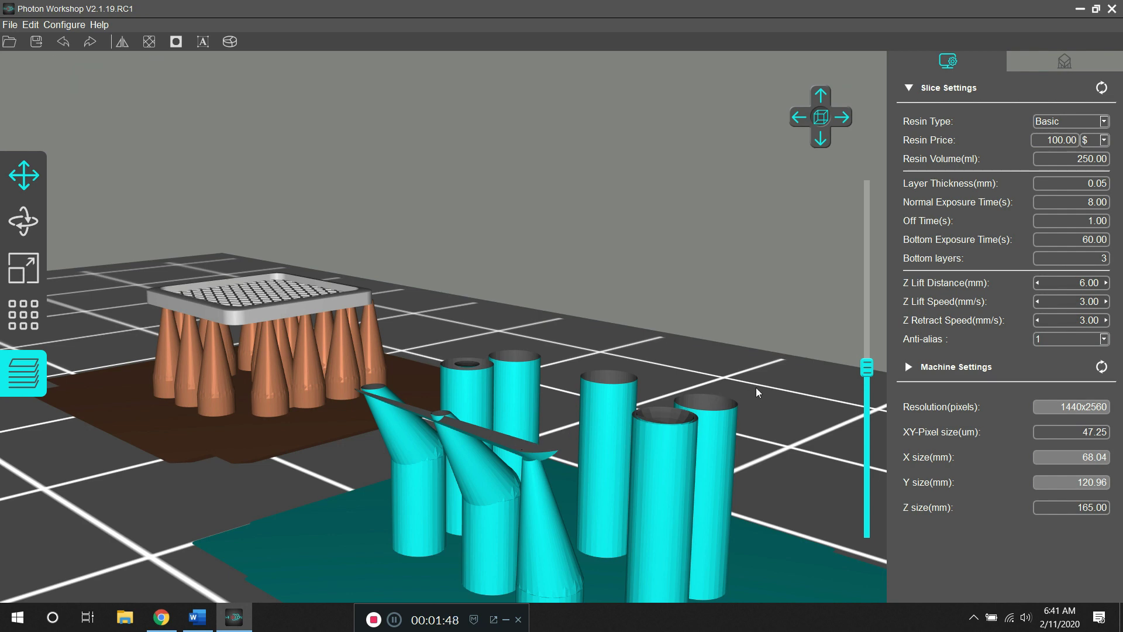
pyautogui.moveTo(758, 387); pyautogui.dragTo(810, 381, button='right')
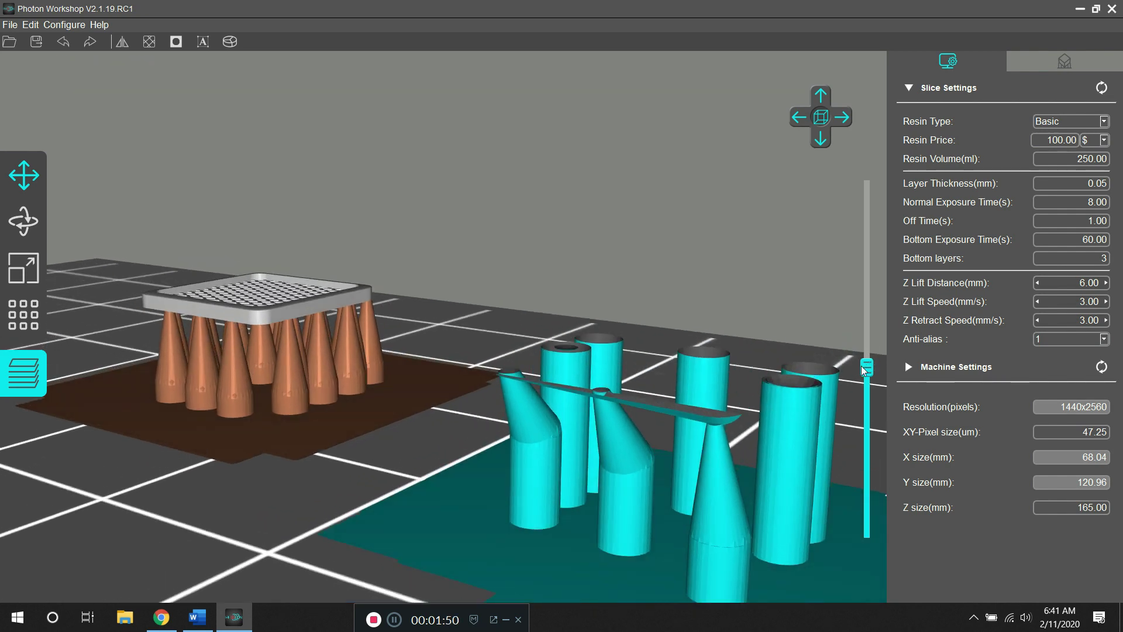
pyautogui.moveTo(868, 373); pyautogui.dragTo(883, 178)
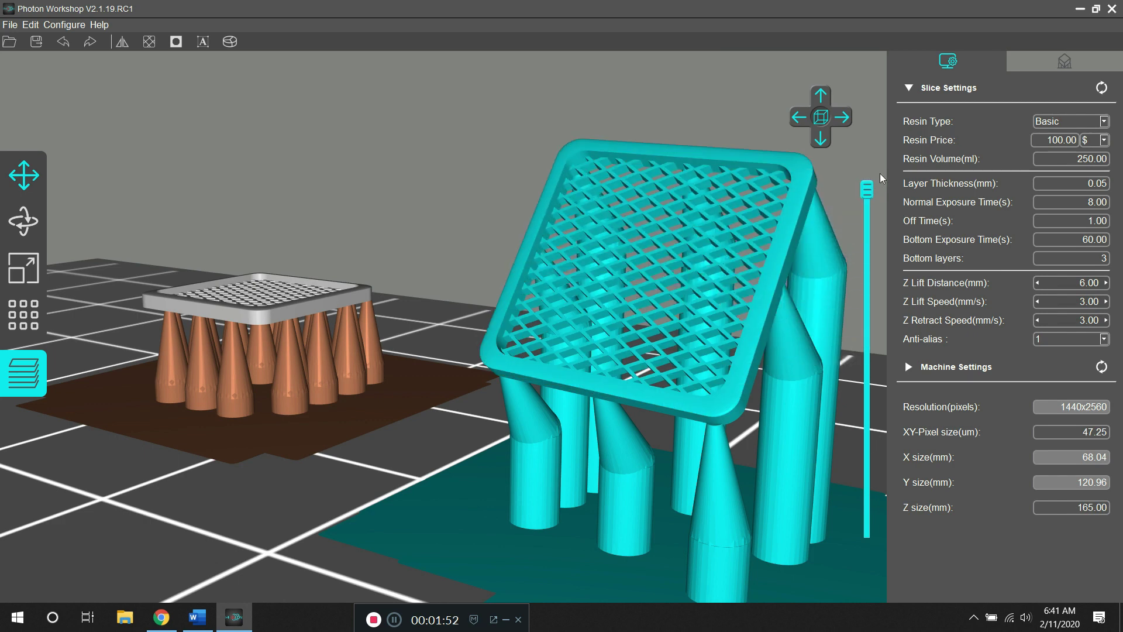
# Open the support settings and examine where the tilted vent's lower edge meets its supports.
pyautogui.click(1064, 61)
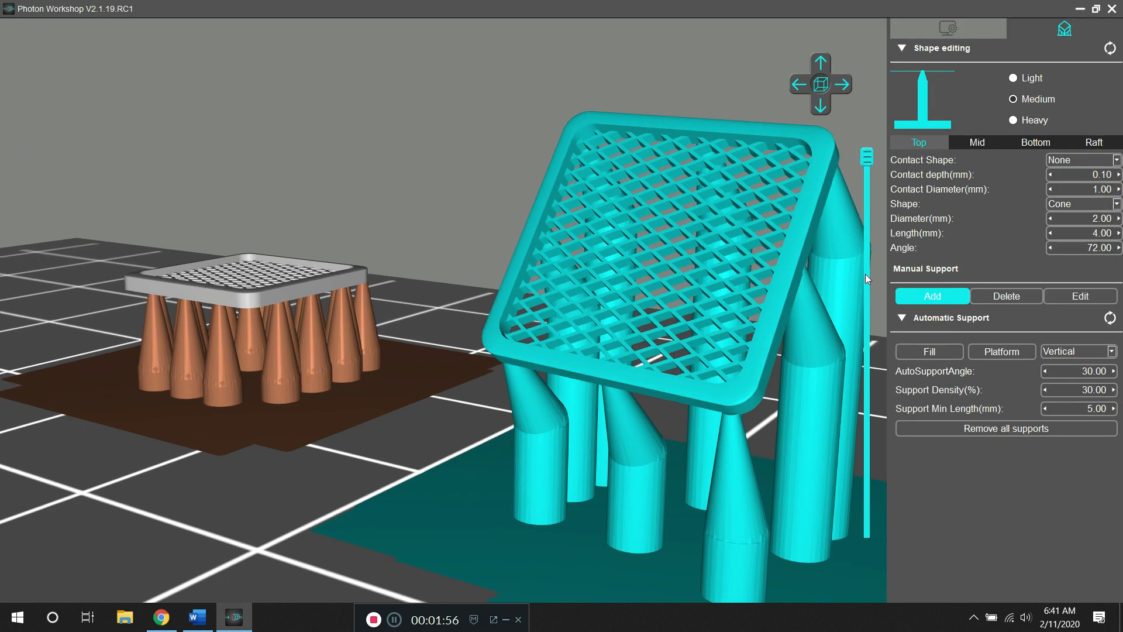
pyautogui.scroll(2, 438, 325)
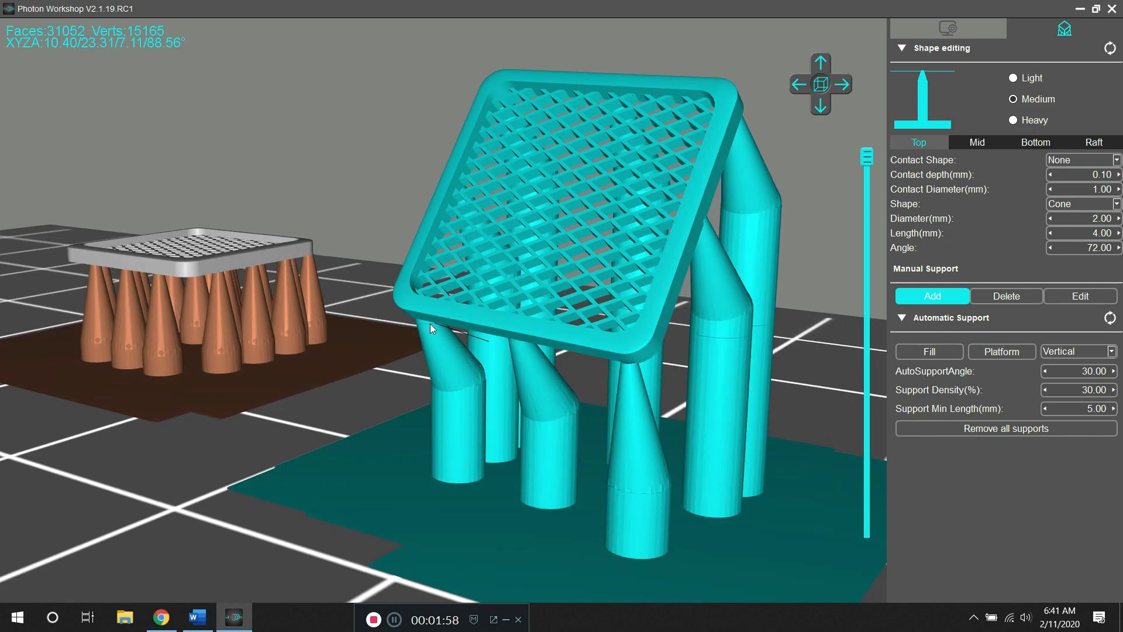
pyautogui.moveTo(437, 327); pyautogui.dragTo(437, 328, button='middle')
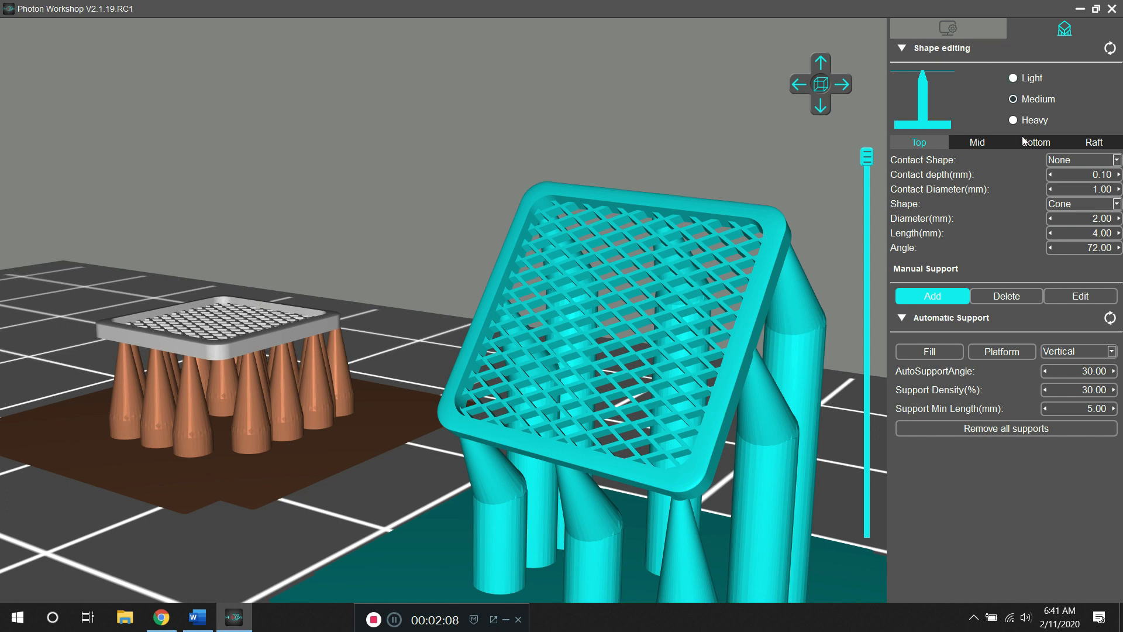
# Review the support settings for the top, mid, bottom and raft sections, and compare the Light and Medium presets.
pyautogui.click(986, 143)
pyautogui.click(1032, 141)
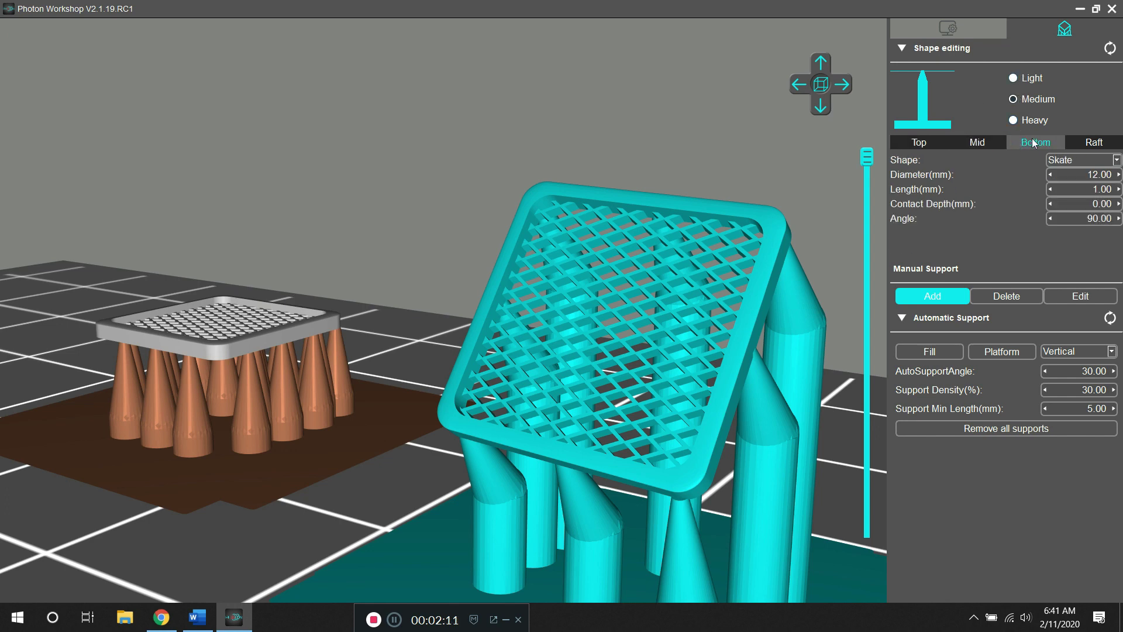
pyautogui.click(1092, 143)
pyautogui.click(927, 142)
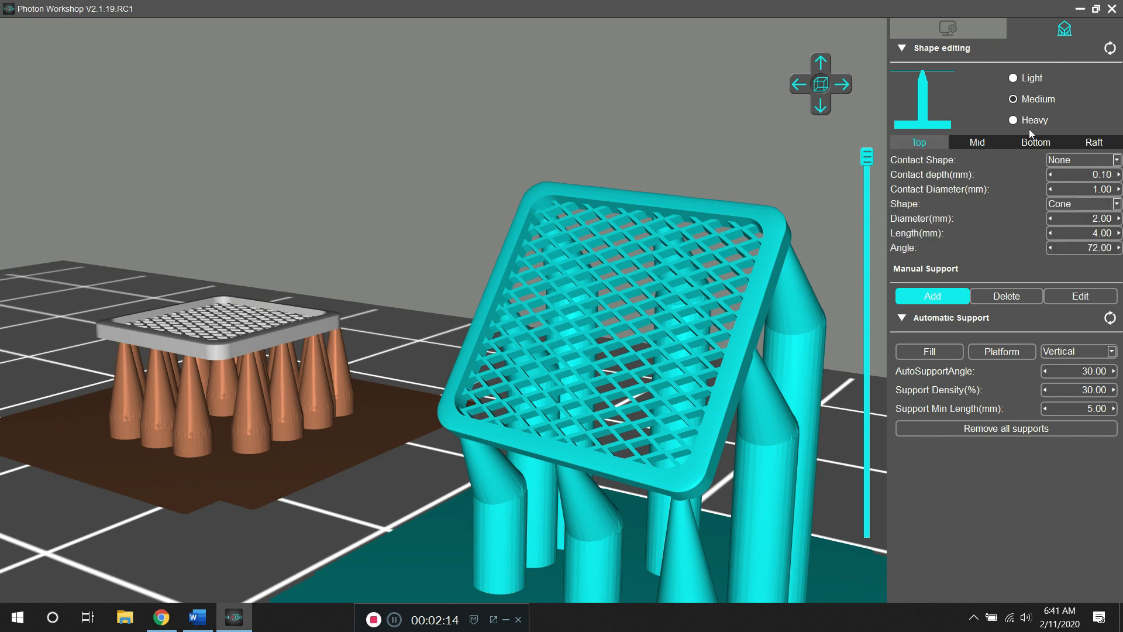
pyautogui.click(1015, 79)
pyautogui.click(1015, 99)
pyautogui.click(990, 143)
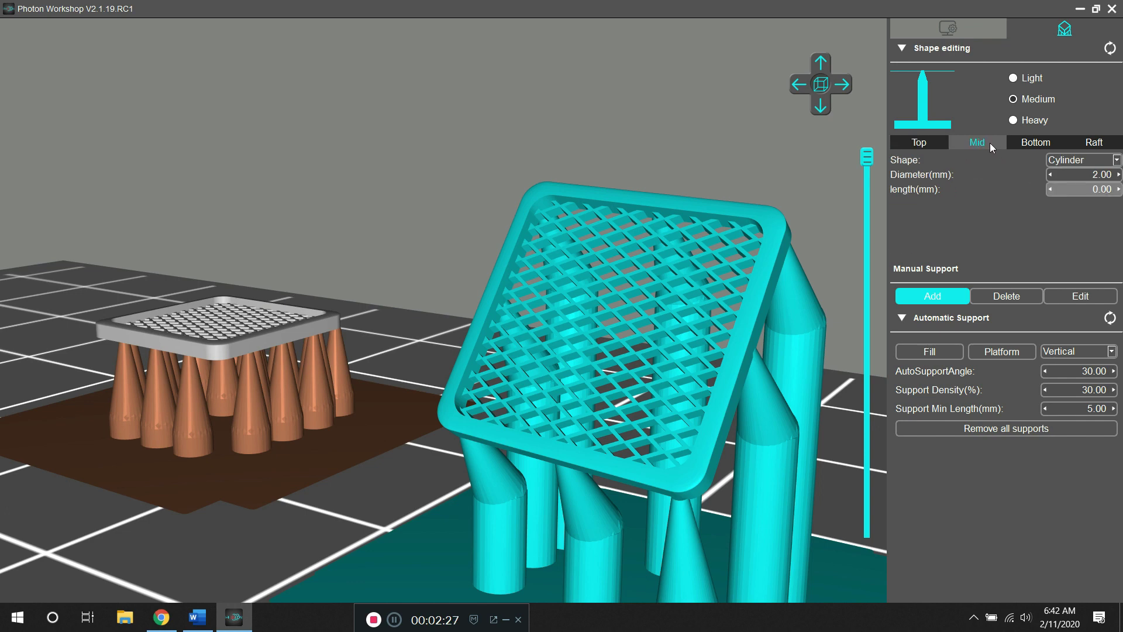
pyautogui.click(1048, 146)
pyautogui.click(1092, 145)
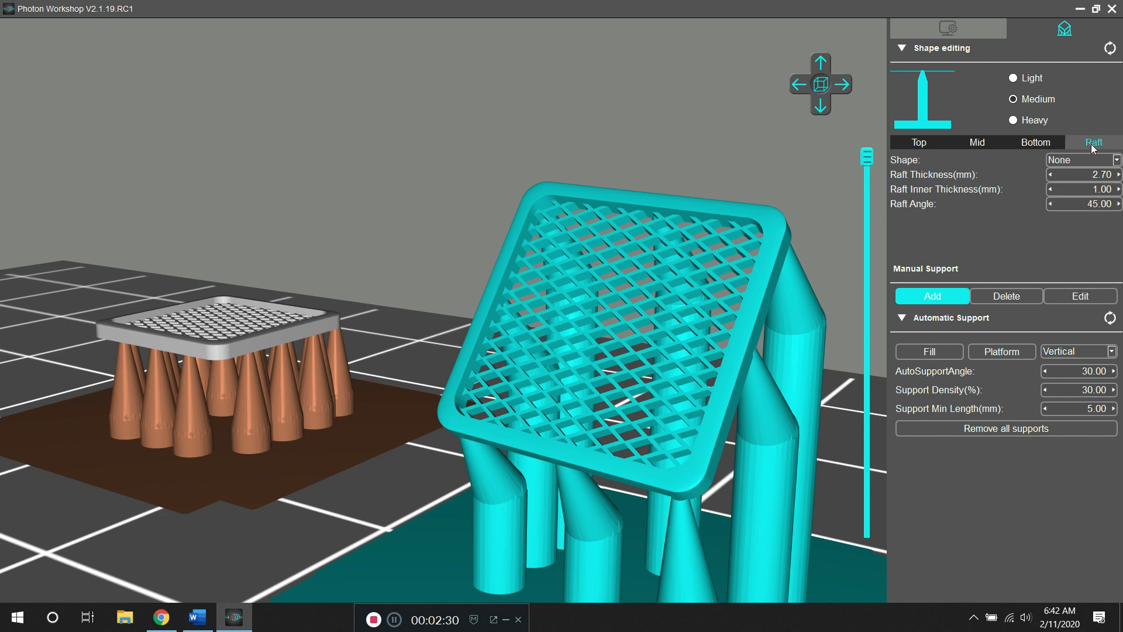
pyautogui.click(934, 144)
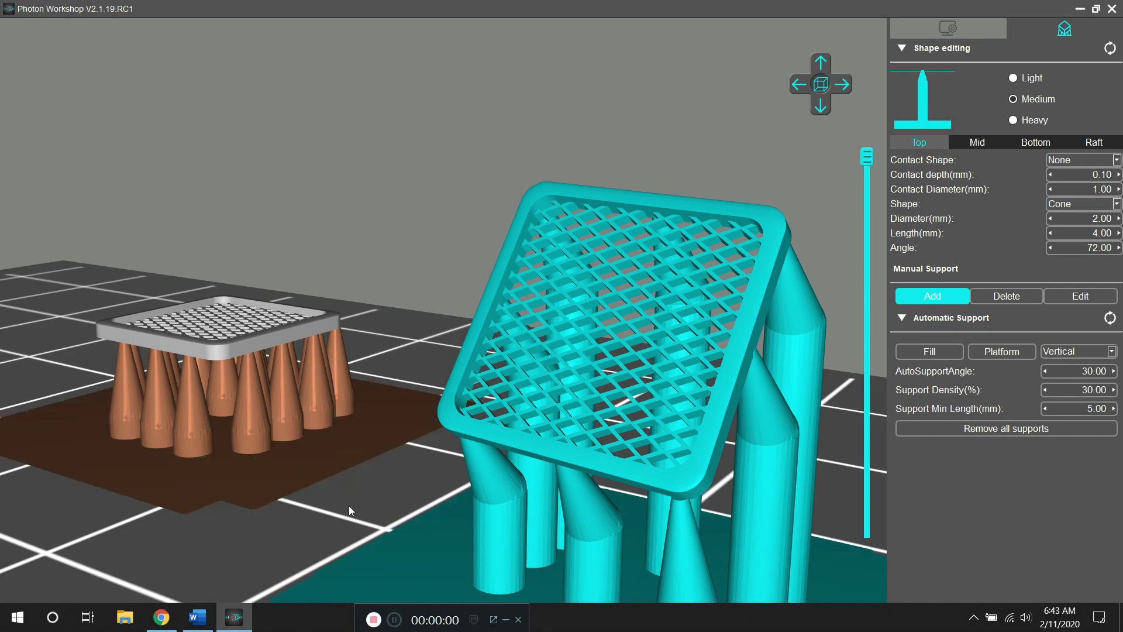
# Select the flat vent and remove all of its supports.
pyautogui.moveTo(349, 505); pyautogui.dragTo(384, 528, button='right')
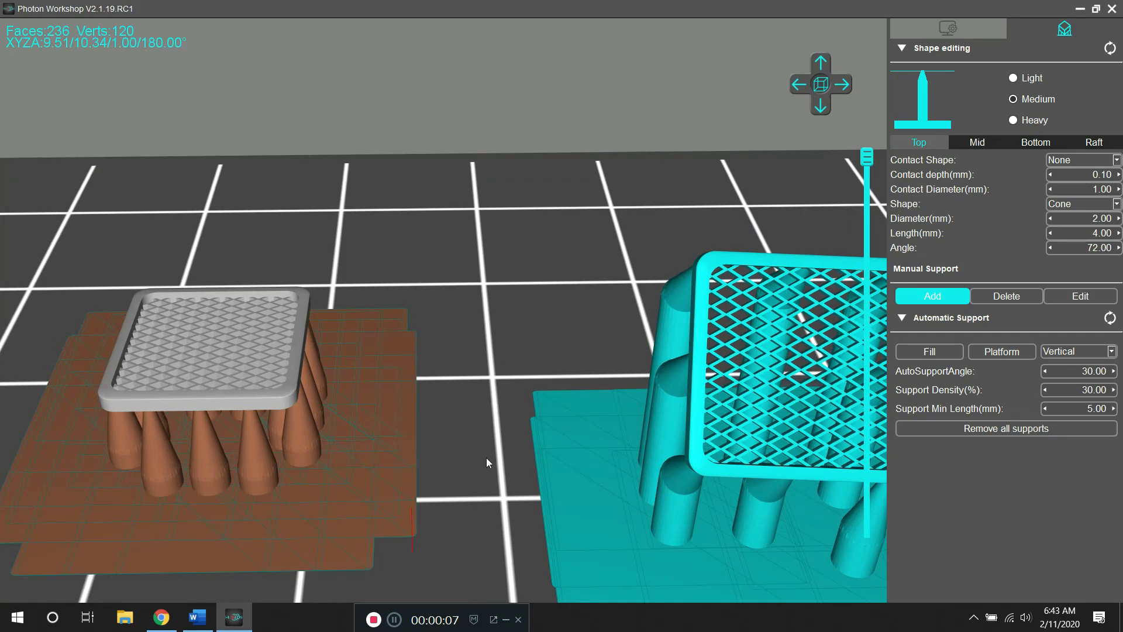
pyautogui.moveTo(486, 458); pyautogui.dragTo(467, 444, button='right')
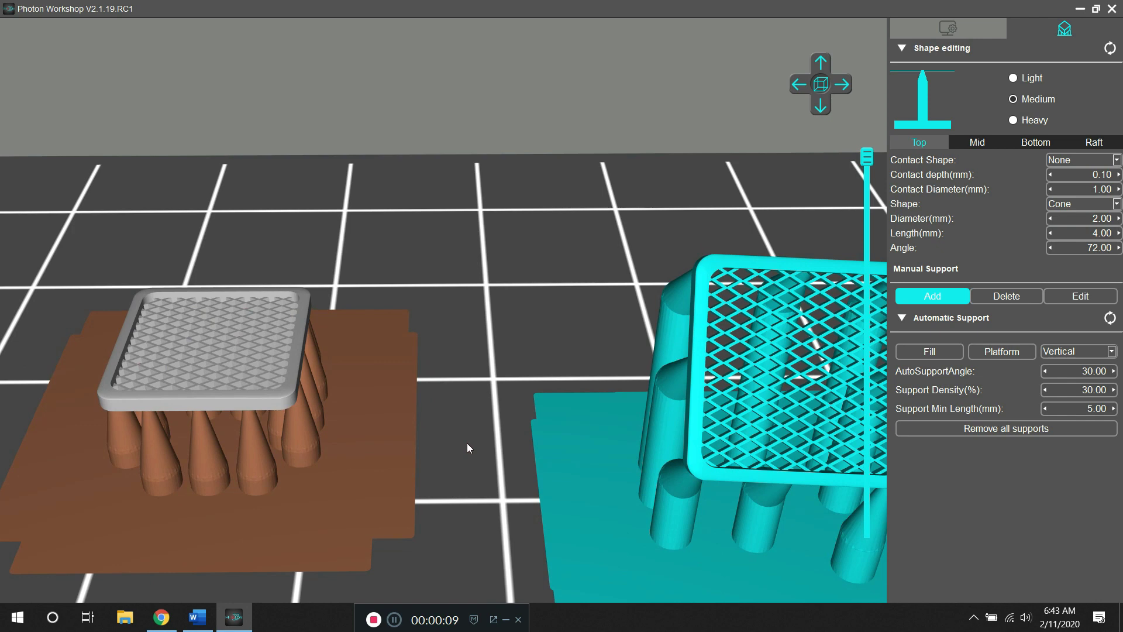
pyautogui.moveTo(460, 363); pyautogui.dragTo(461, 373, button='right')
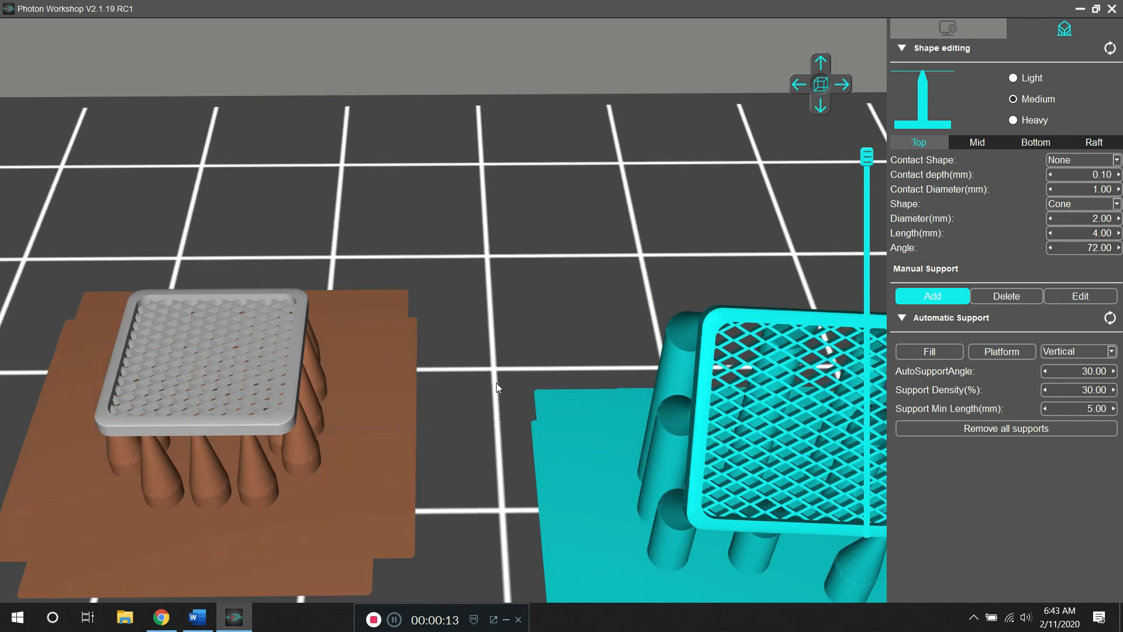
pyautogui.click(365, 399)
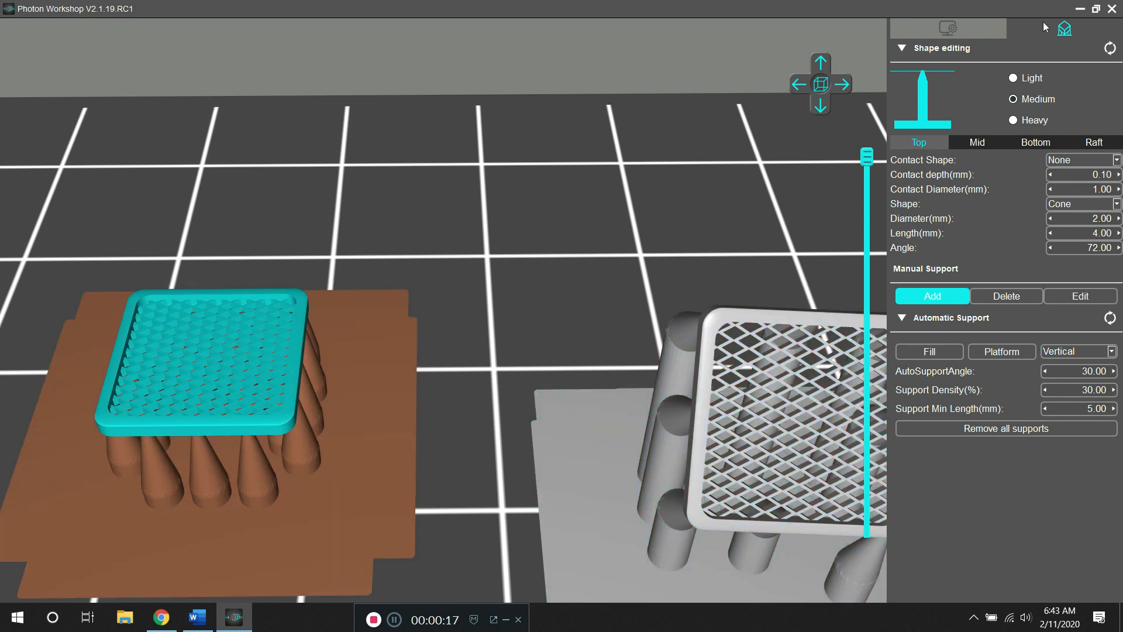
pyautogui.click(971, 428)
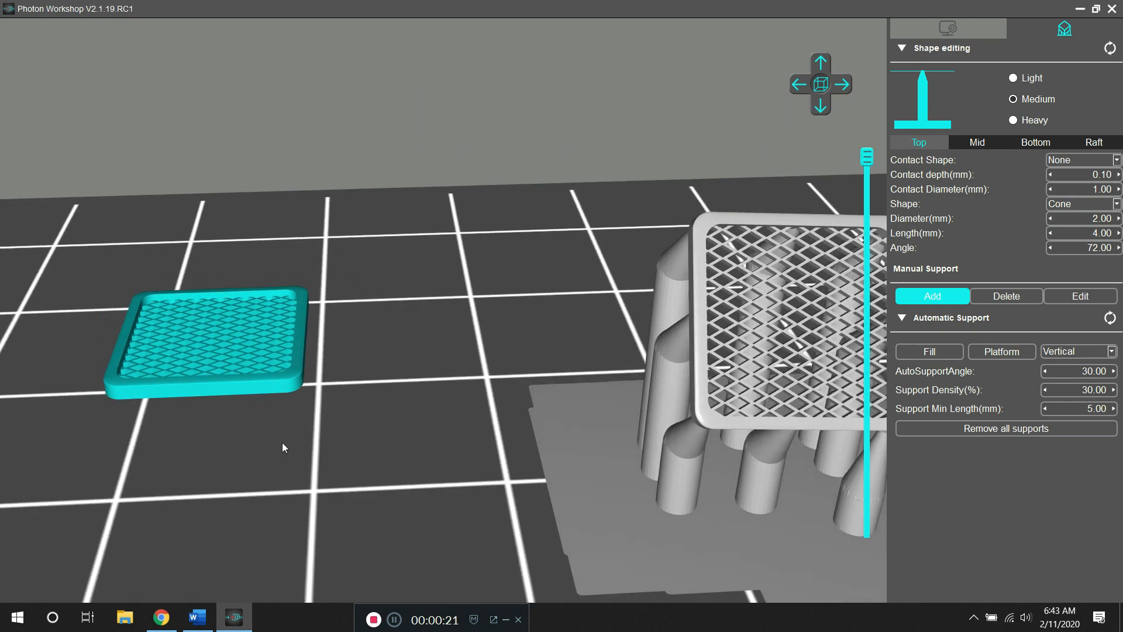
# Reset the flat vent's rotation and tilt it about the Y axis by about 40°.
pyautogui.moveTo(279, 444); pyautogui.dragTo(294, 443, button='middle')
pyautogui.moveTo(295, 443); pyautogui.dragTo(387, 451, button='right')
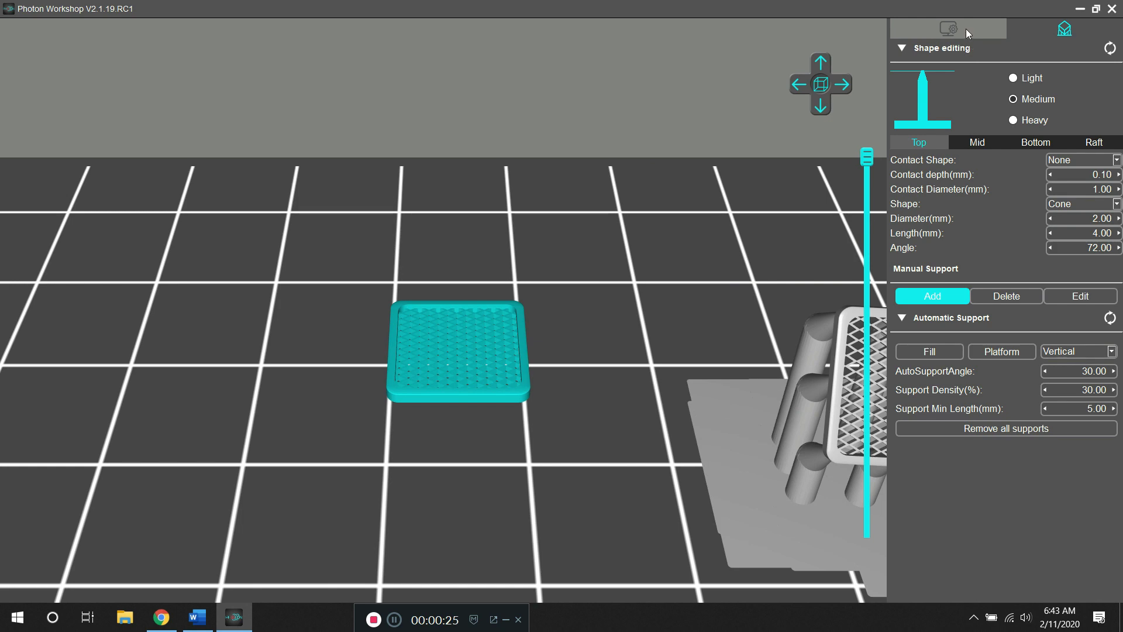
pyautogui.click(967, 29)
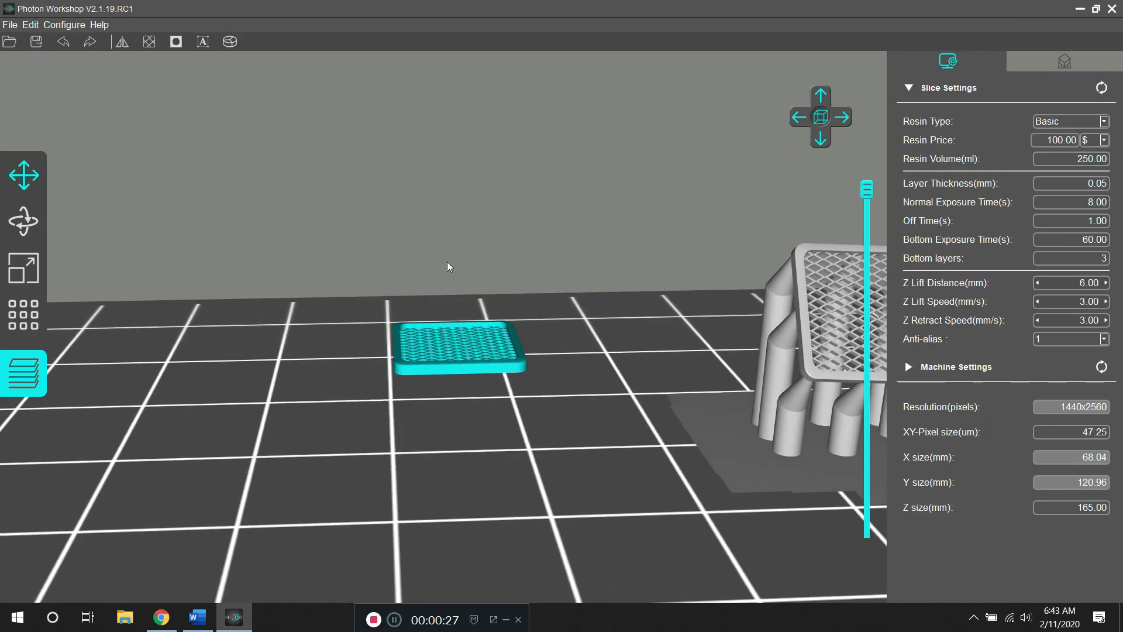
pyautogui.click(26, 222)
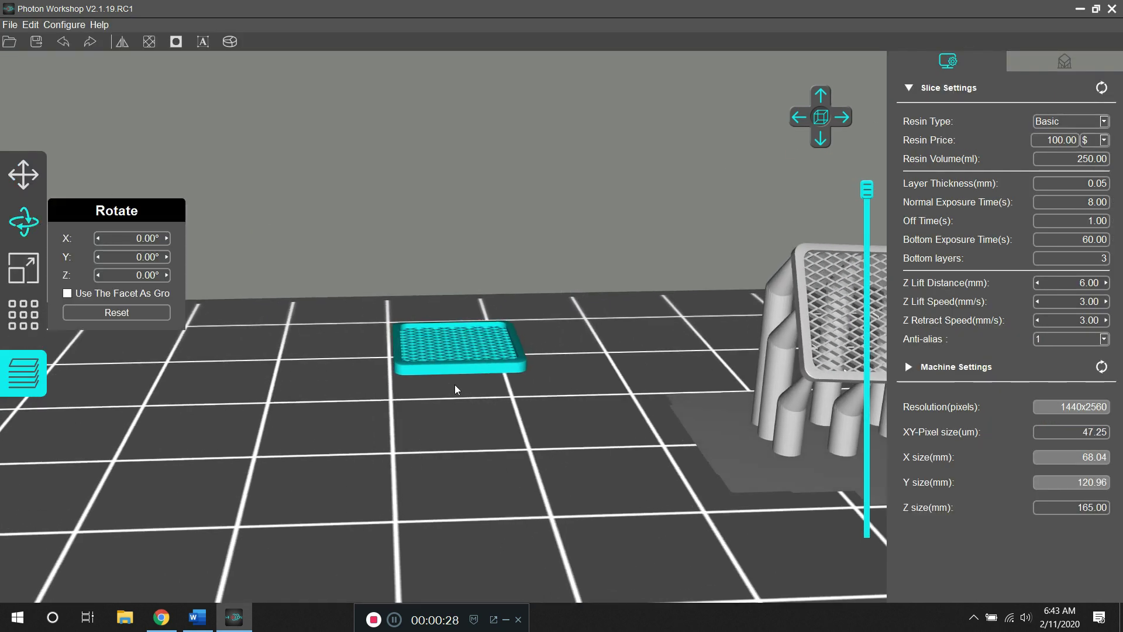
pyautogui.click(156, 317)
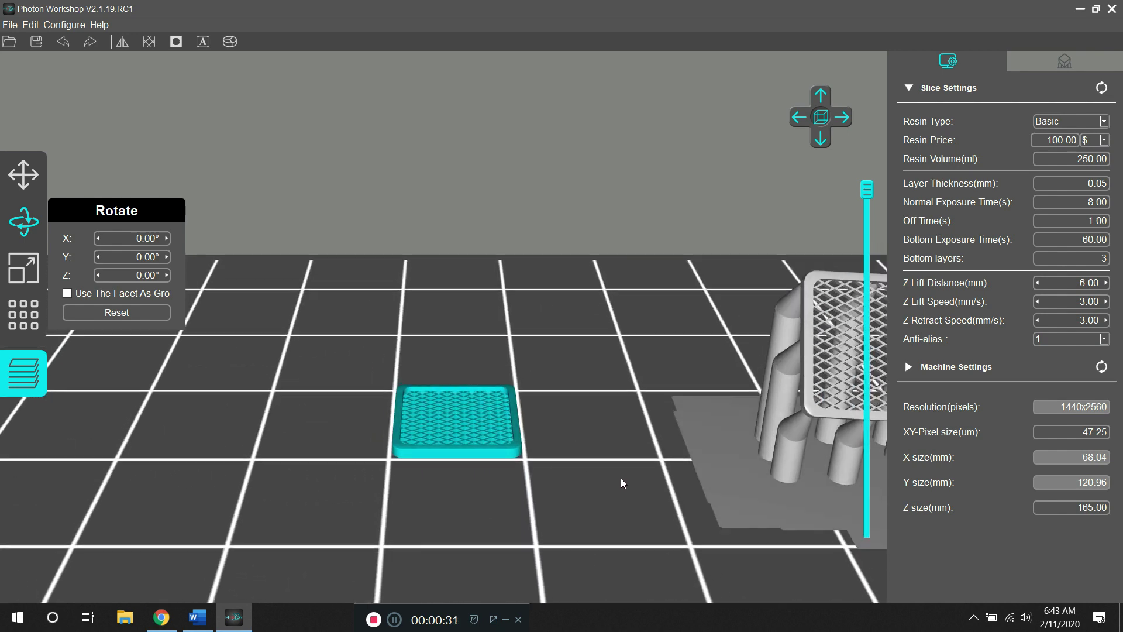
pyautogui.click(167, 258)
pyautogui.click(167, 258)
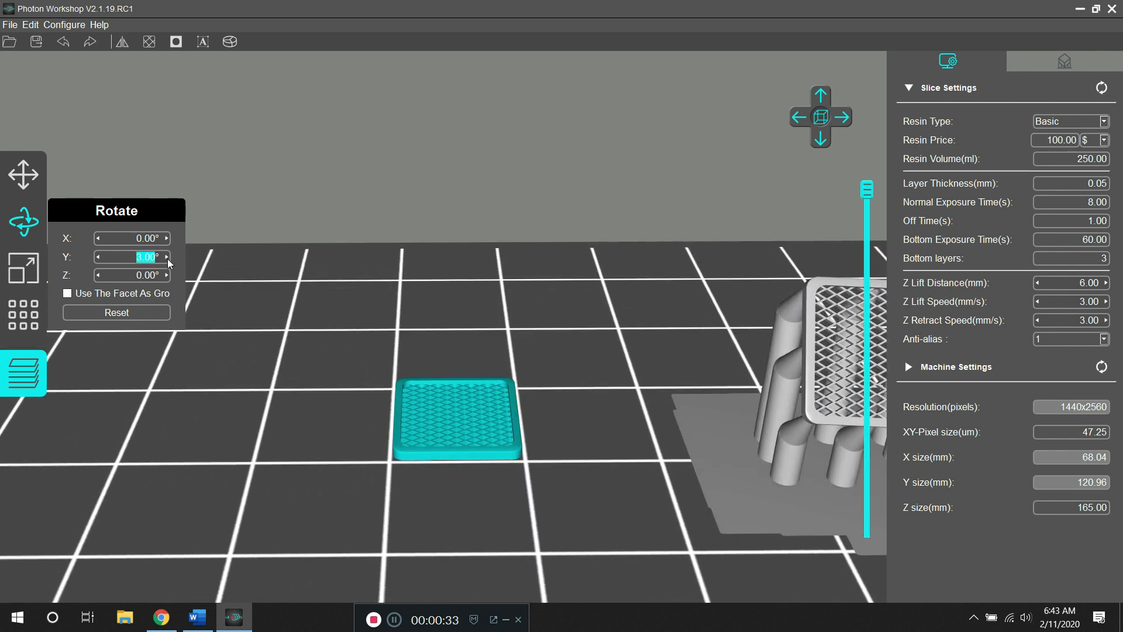
pyautogui.click(167, 258)
pyautogui.click(167, 257)
pyautogui.click(167, 258)
pyautogui.click(167, 257)
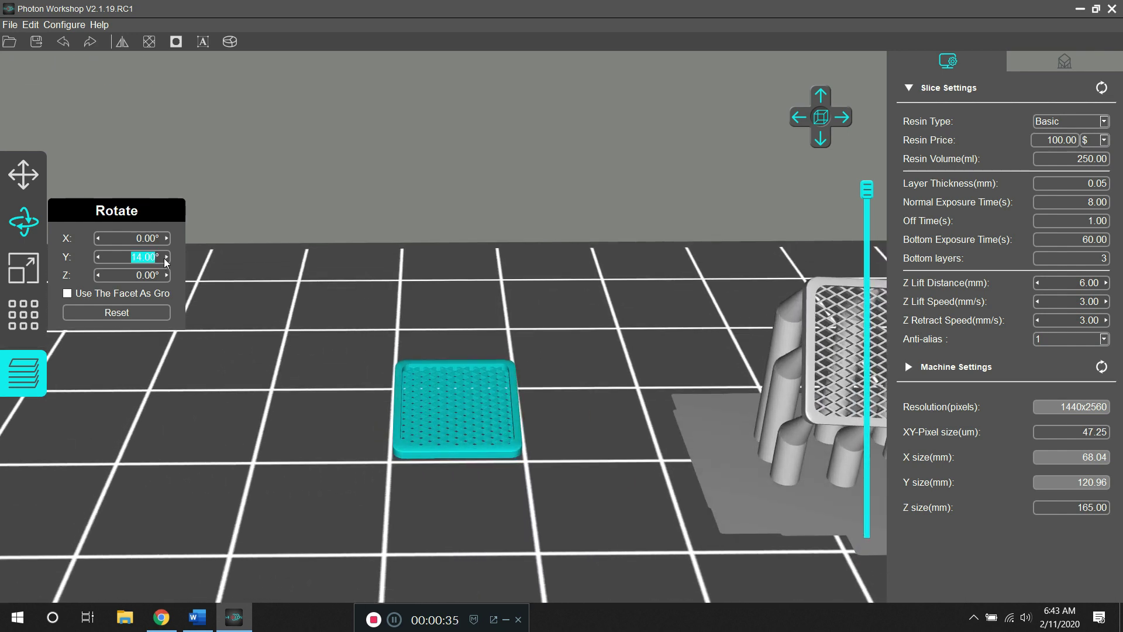
pyautogui.click(167, 257)
pyautogui.click(167, 257)
pyautogui.click(167, 258)
pyautogui.click(167, 257)
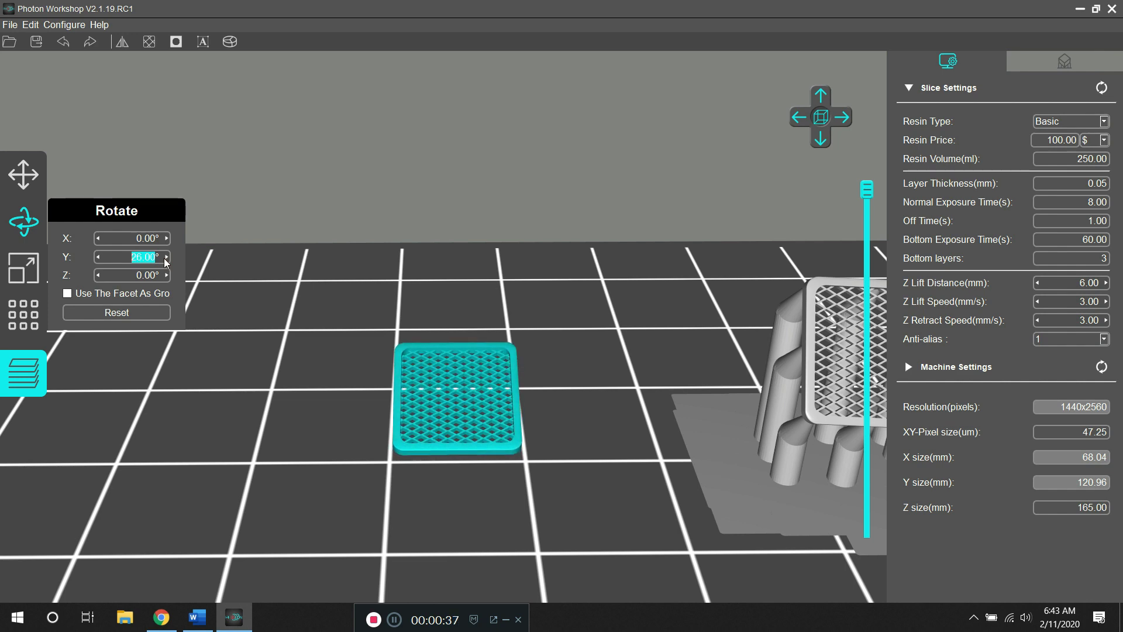
pyautogui.click(167, 257)
pyautogui.click(167, 258)
pyautogui.click(167, 257)
pyautogui.click(168, 257)
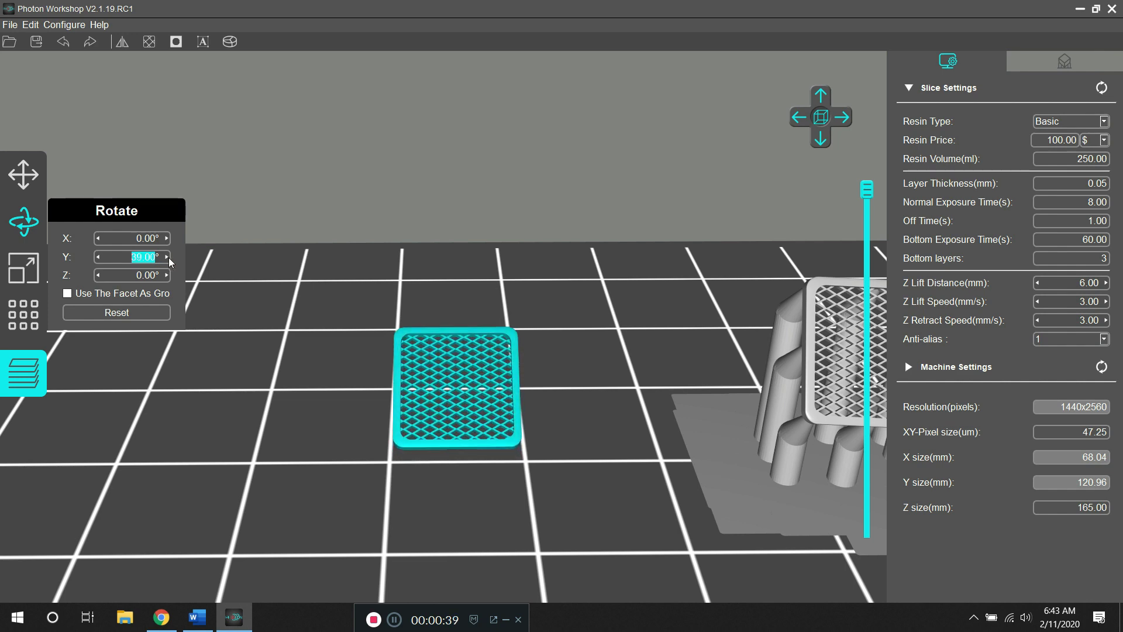
pyautogui.click(167, 257)
# Tilt the vent about the X axis too so a single corner points down, and check its layer height.
pyautogui.click(167, 238)
pyautogui.click(167, 238)
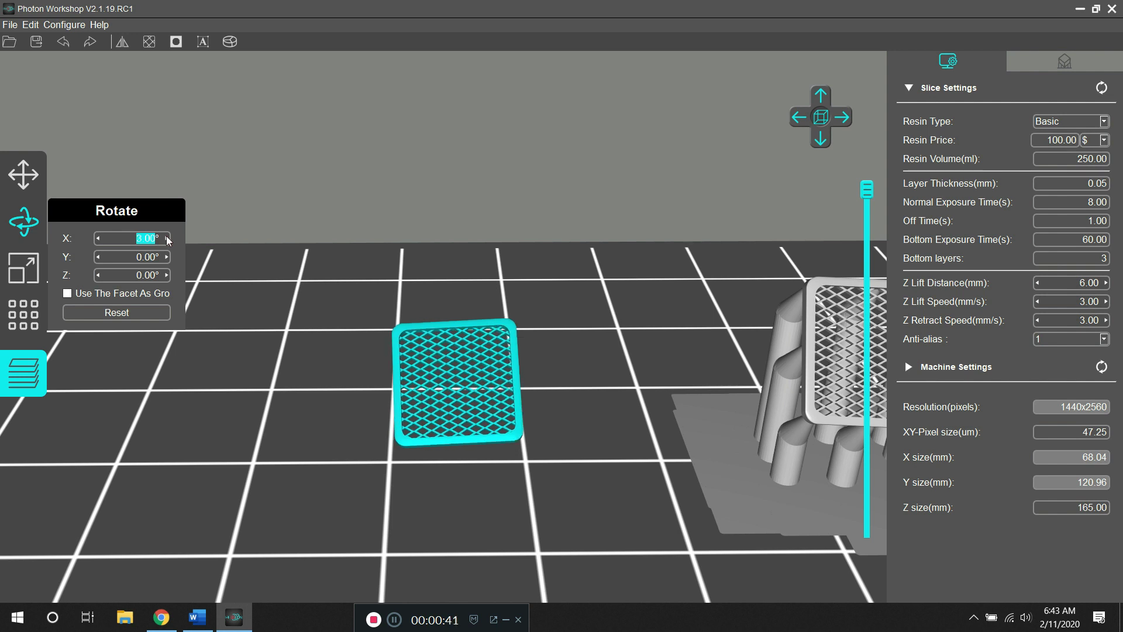
pyautogui.click(167, 238)
pyautogui.click(168, 239)
pyautogui.click(167, 238)
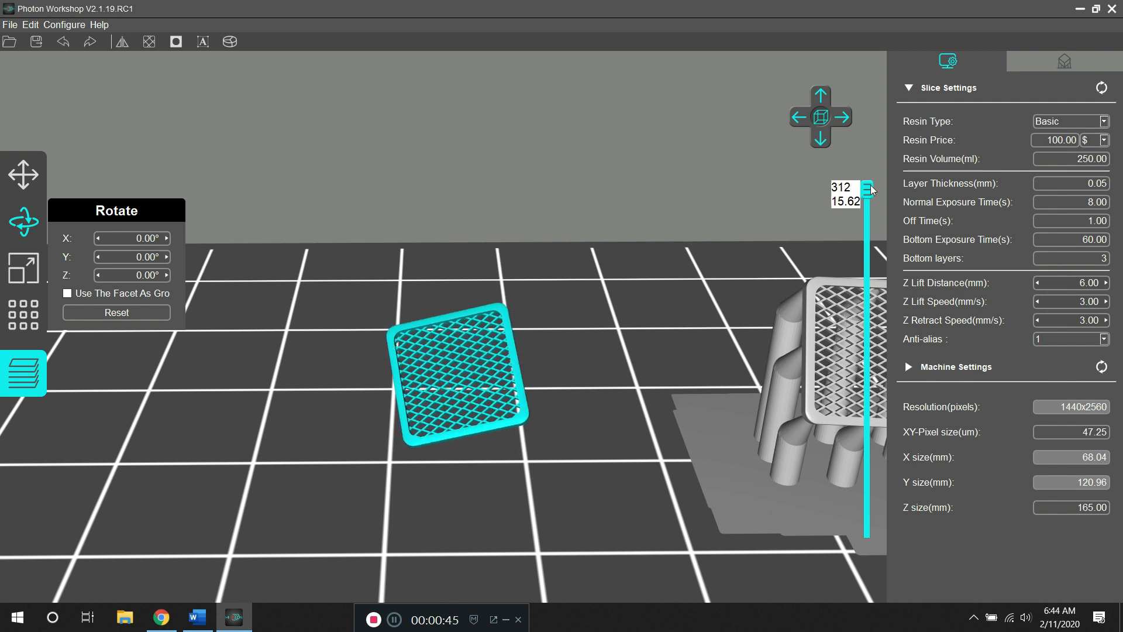
pyautogui.moveTo(867, 191)
pyautogui.mouseDown()
pyautogui.moveTo(852, 513)
pyautogui.moveTo(868, 187)
pyautogui.mouseUp()
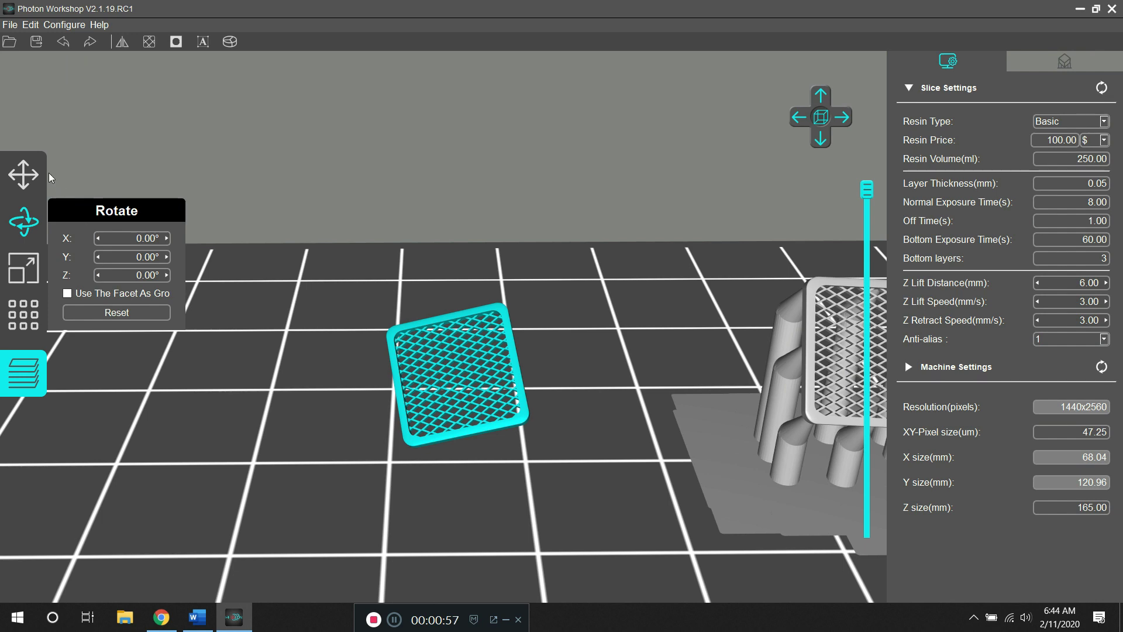
# Raise the tilted vent 6 mm above the build plate.
pyautogui.click(23, 175)
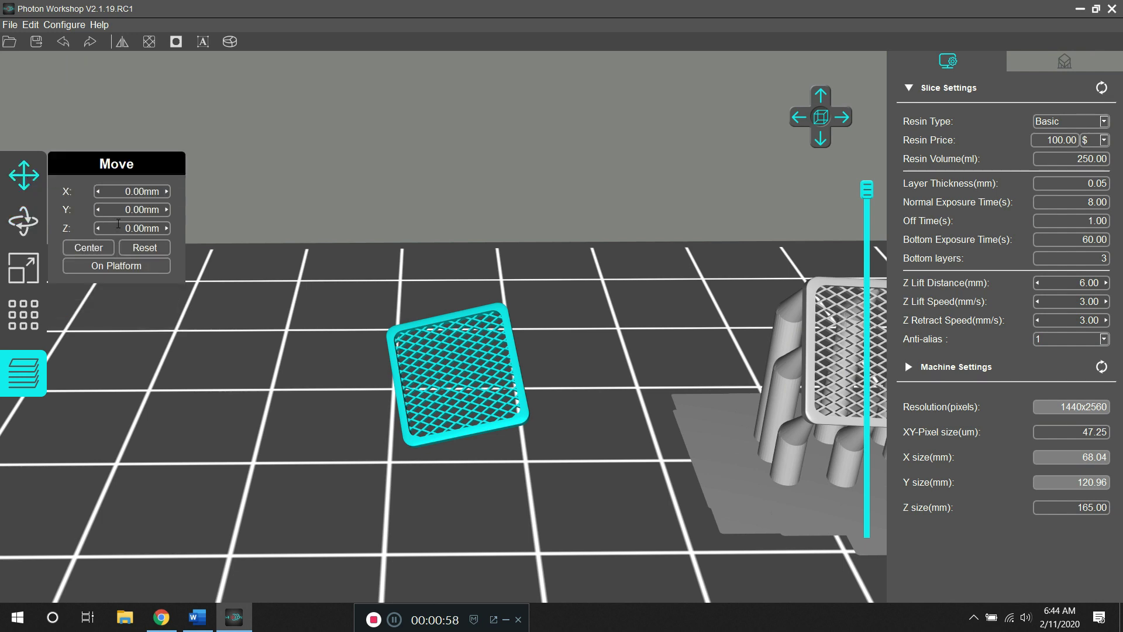
pyautogui.click(167, 228)
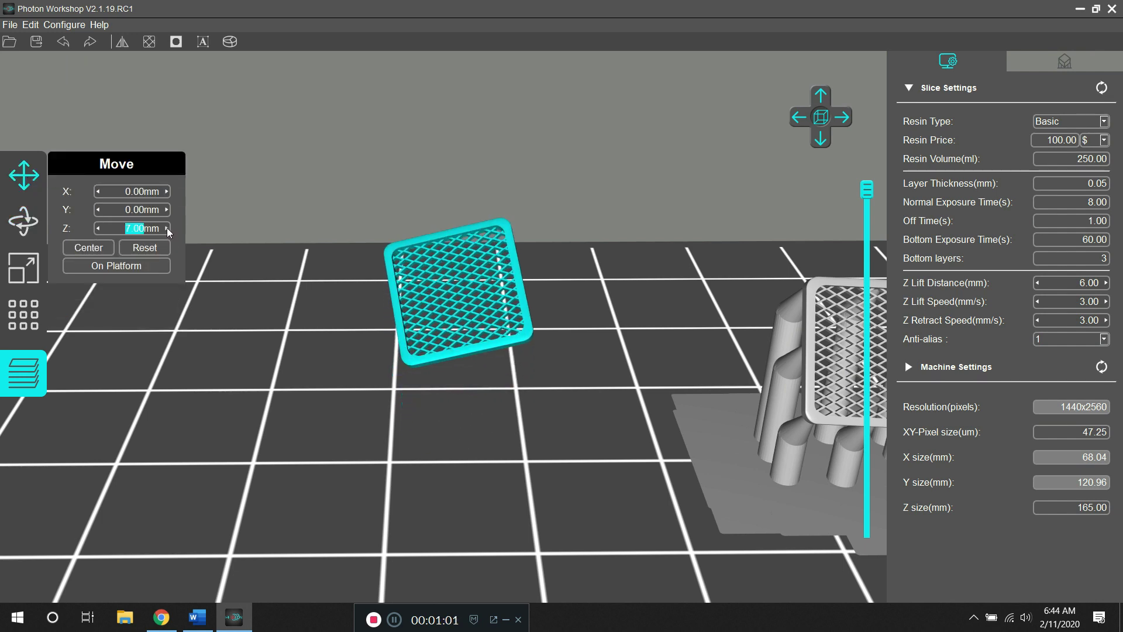
pyautogui.moveTo(588, 416); pyautogui.dragTo(582, 394)
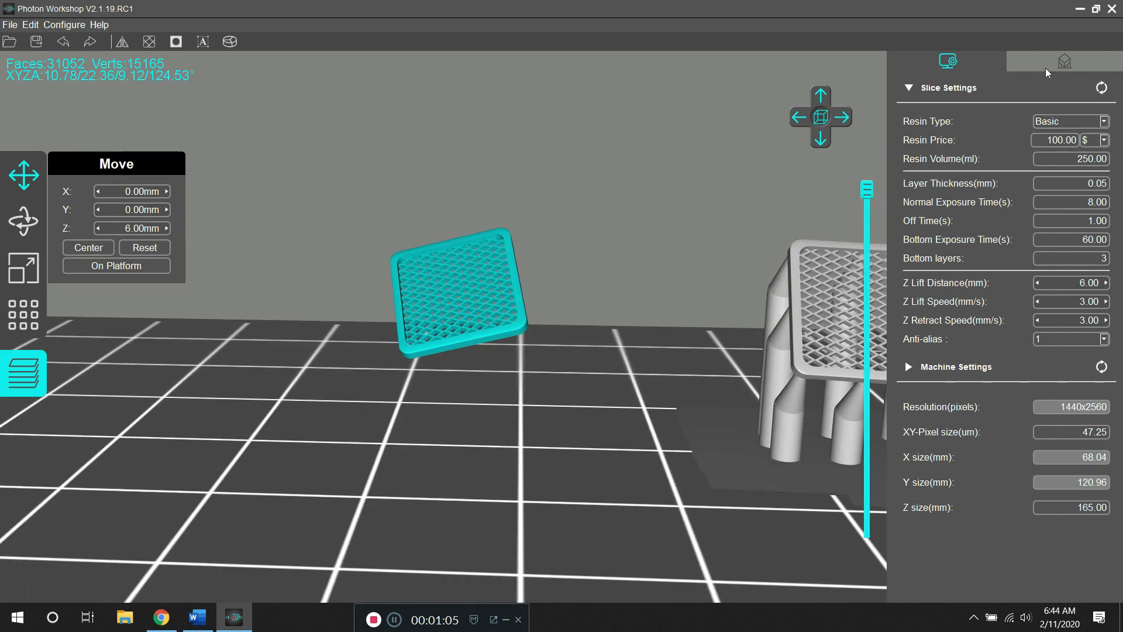
# Try generating automatic Fill supports for the raised vent and inspect the contact at its lowest corner.
pyautogui.click(1045, 68)
pyautogui.click(929, 353)
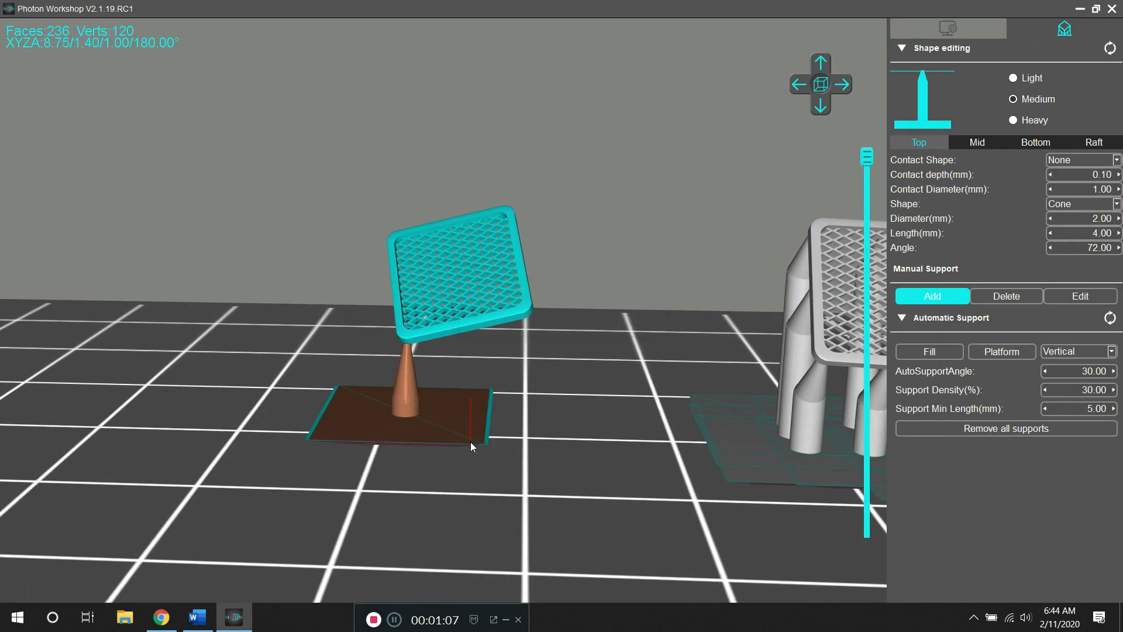
pyautogui.moveTo(532, 434); pyautogui.dragTo(539, 430)
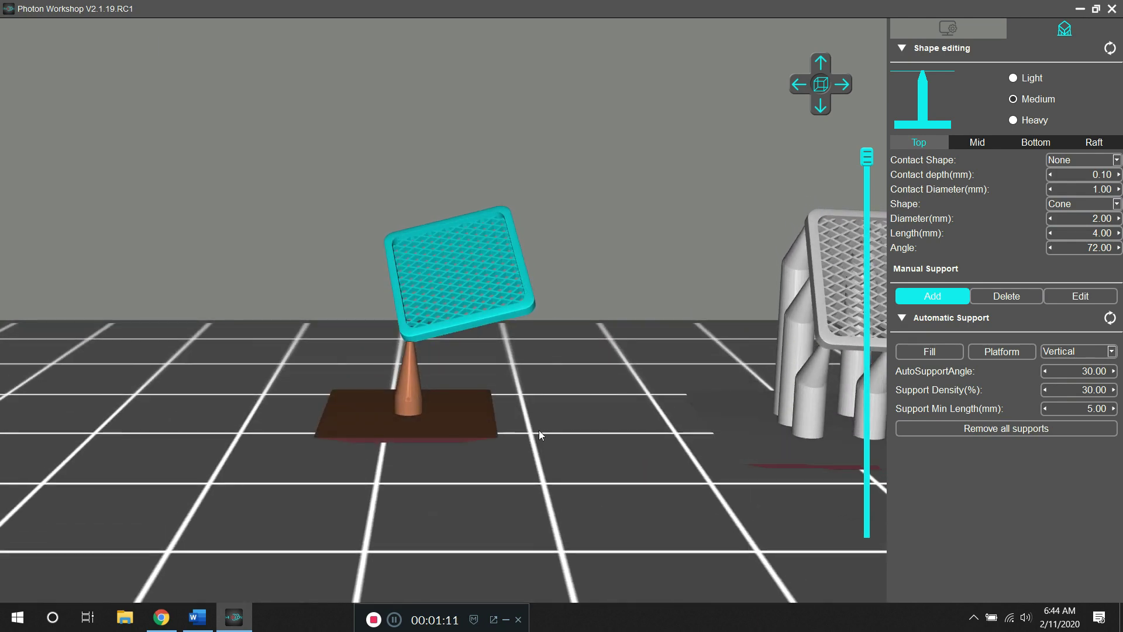
pyautogui.moveTo(539, 428); pyautogui.dragTo(679, 428)
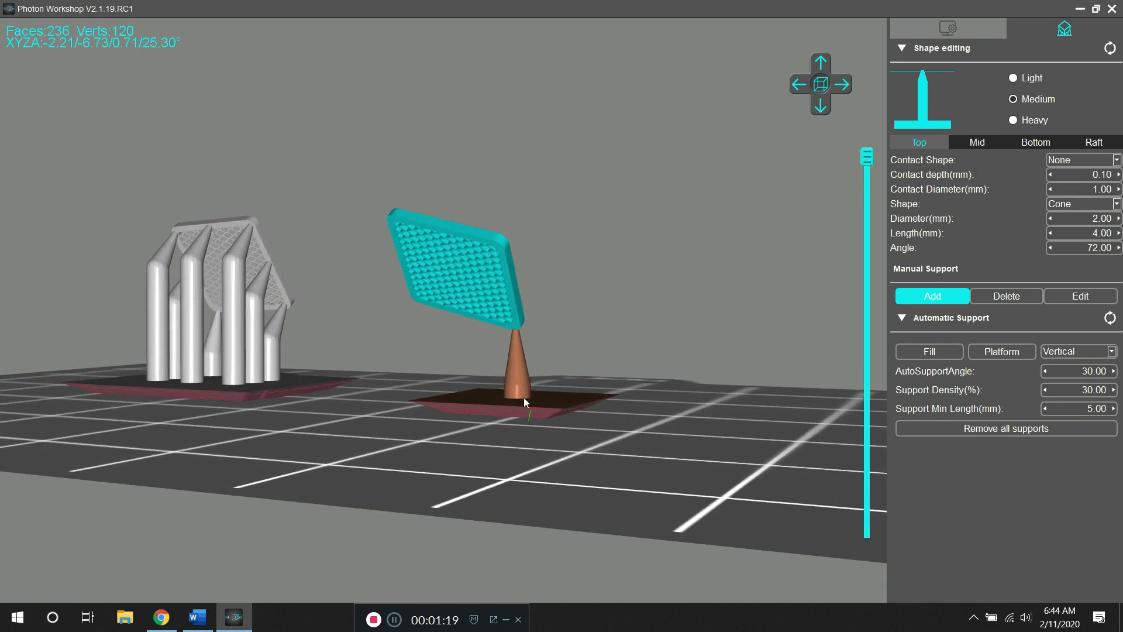
pyautogui.scroll(5, 517, 343)
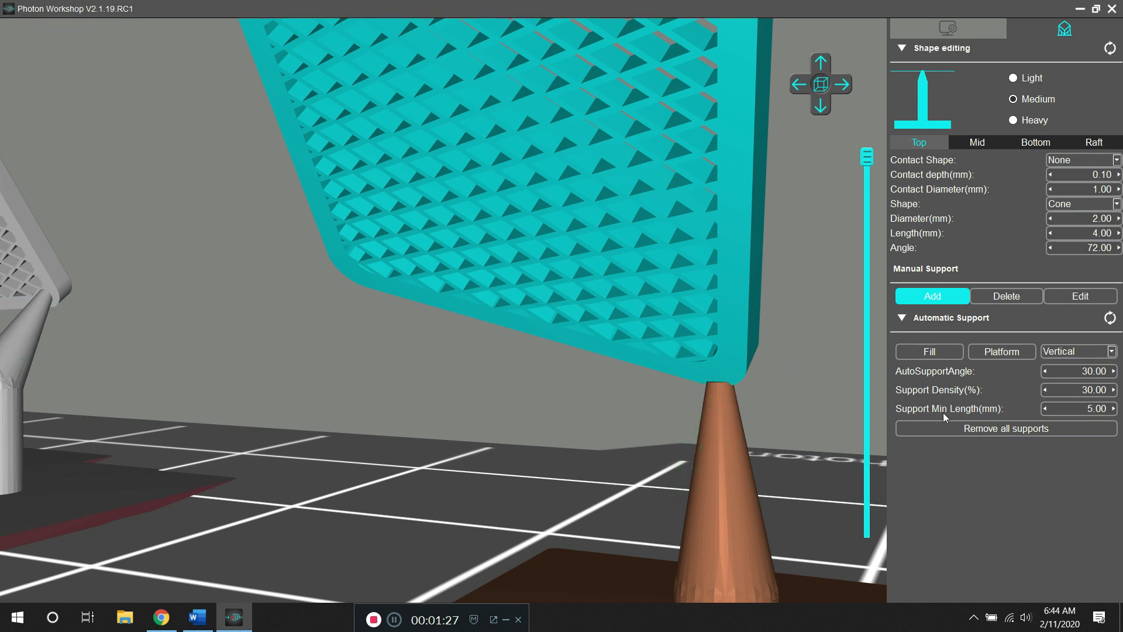
# Remove the automatic supports, regenerate them with Fill, and clear them again.
pyautogui.click(998, 429)
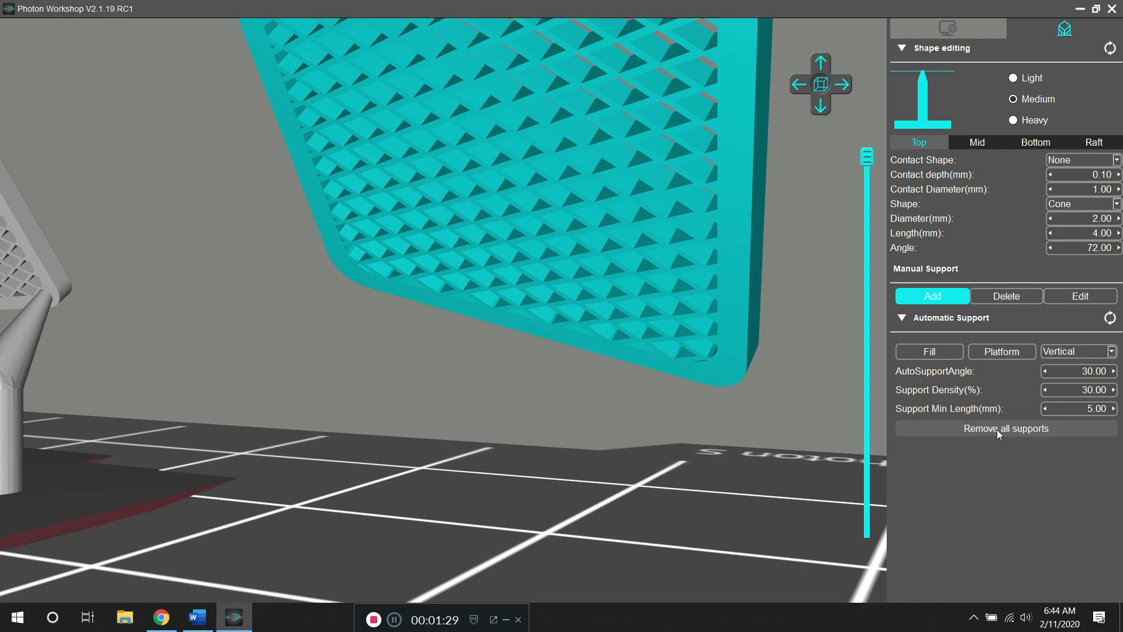
pyautogui.click(942, 353)
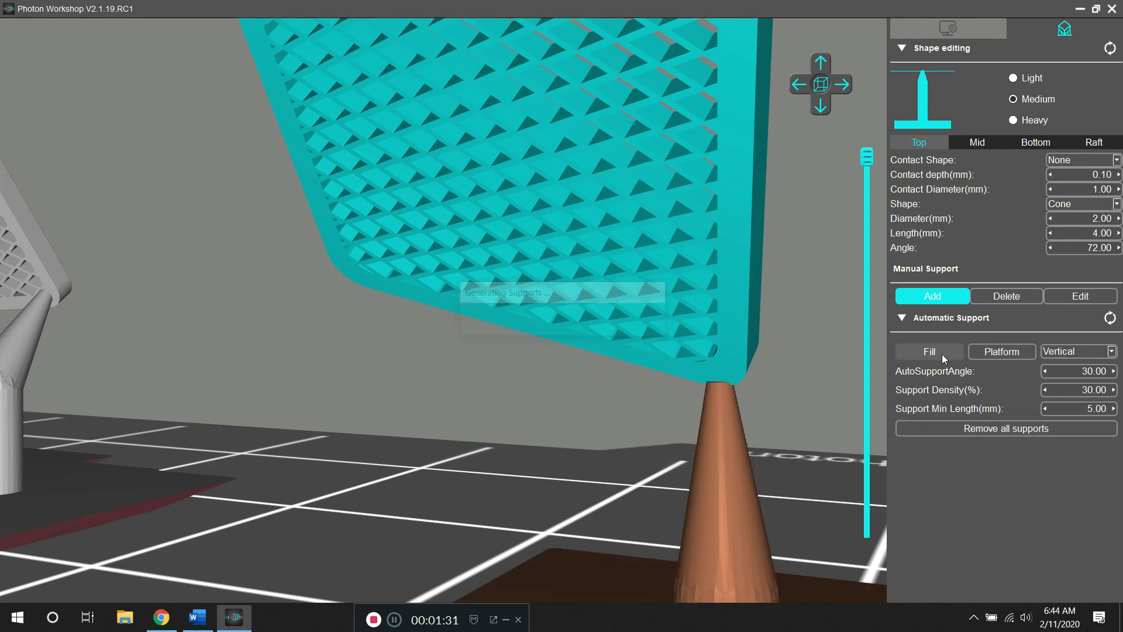
pyautogui.click(968, 429)
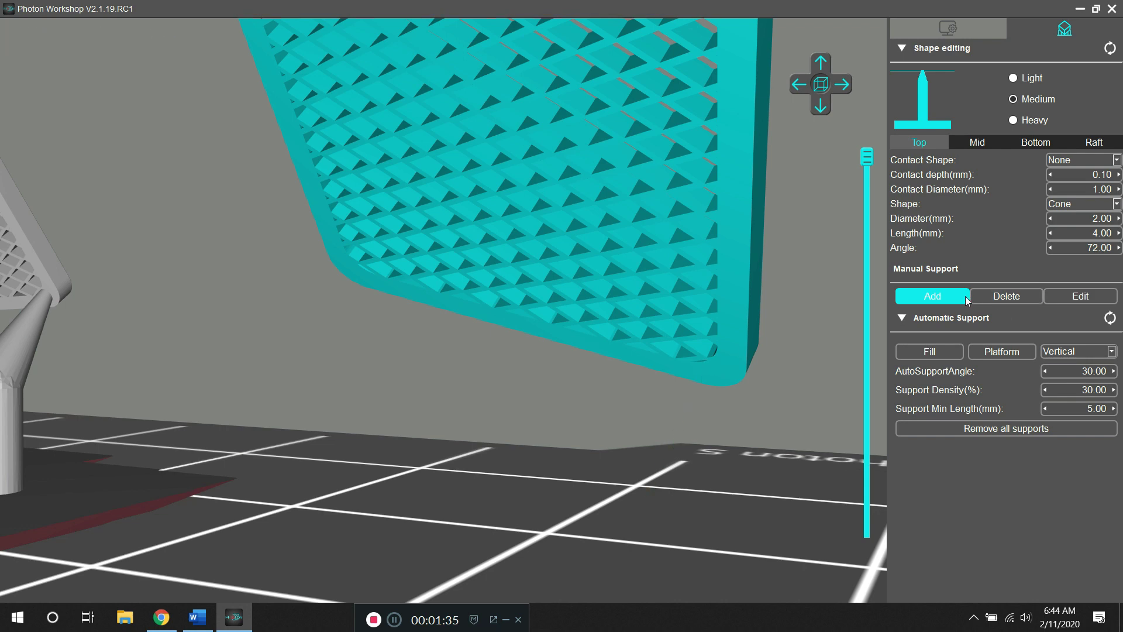
# Add three medium manual supports along the vent's lower edge, at the lowest corner, the middle and the opposite corner.
pyautogui.click(729, 375)
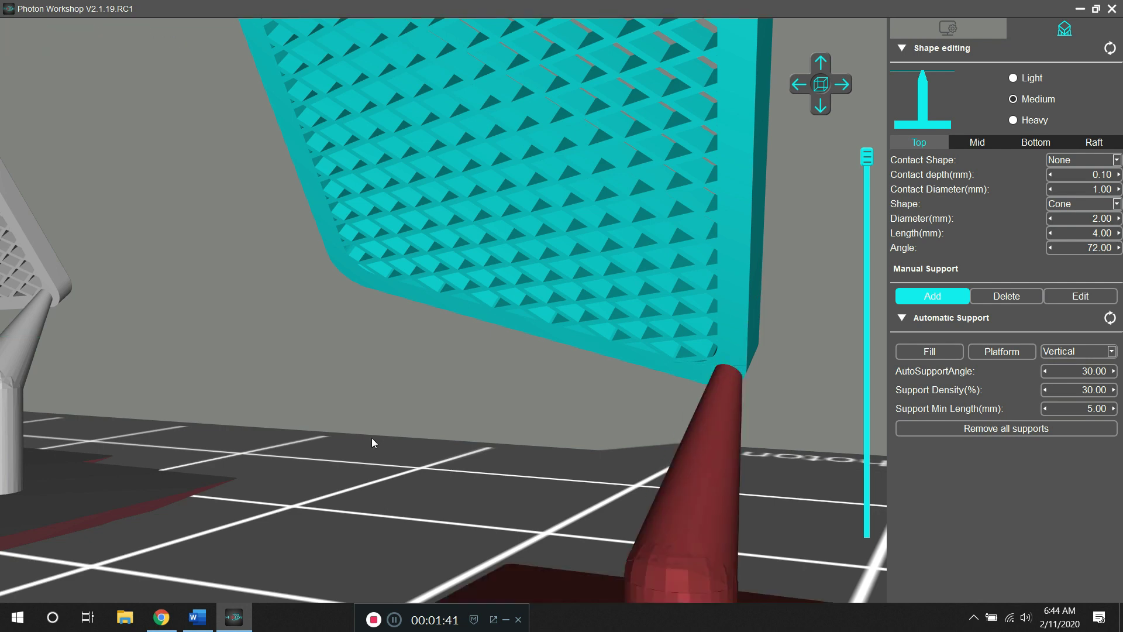
pyautogui.scroll(-5, 371, 437)
pyautogui.moveTo(428, 417); pyautogui.dragTo(444, 422, button='right')
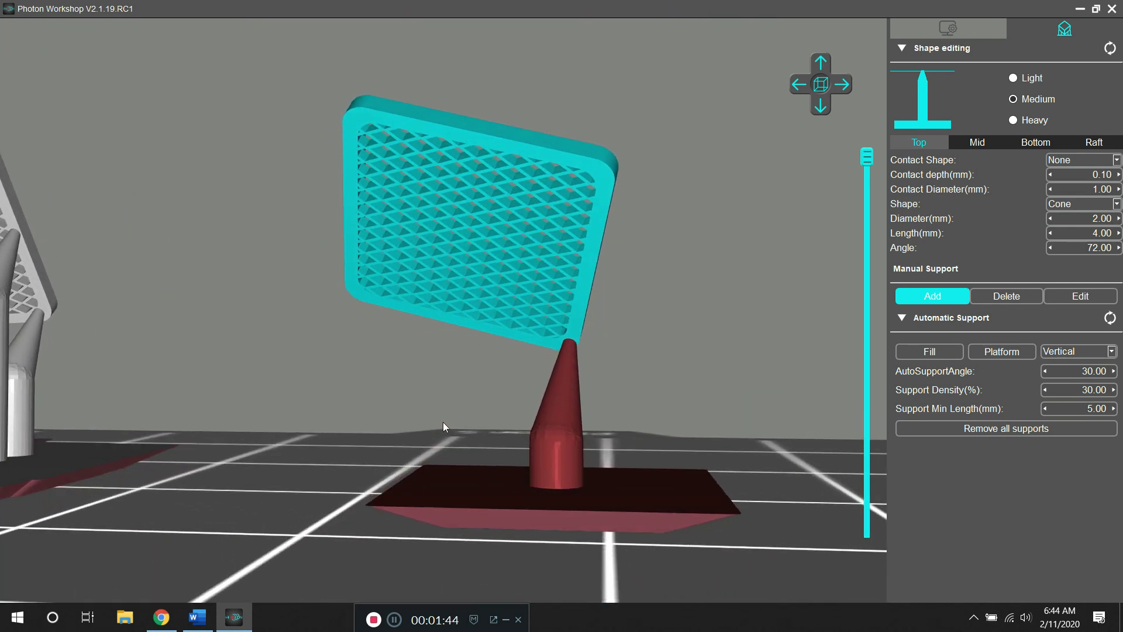
pyautogui.click(451, 319)
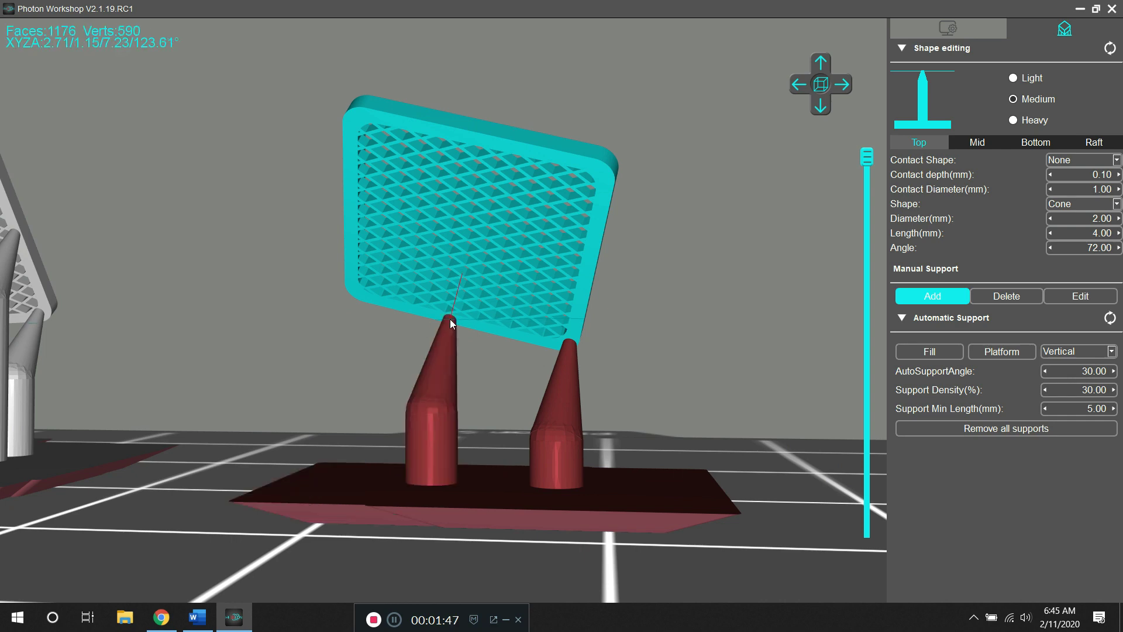
pyautogui.click(355, 293)
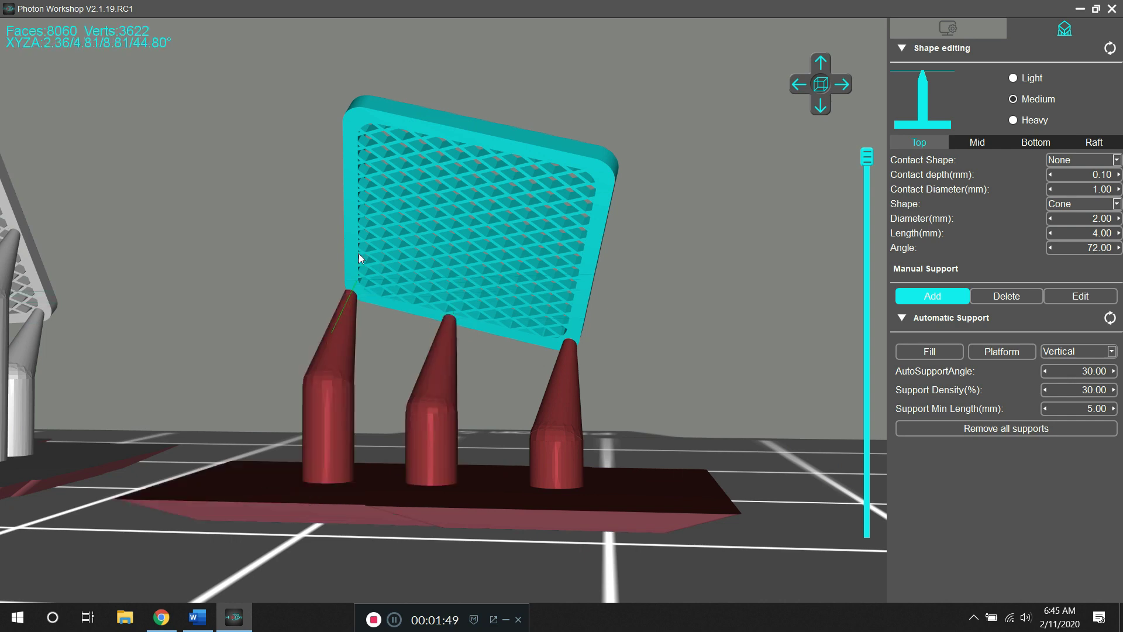
# Add five more medium manual supports: three along the vent's raised upper edge and one at the middle of each side edge.
pyautogui.click(351, 218)
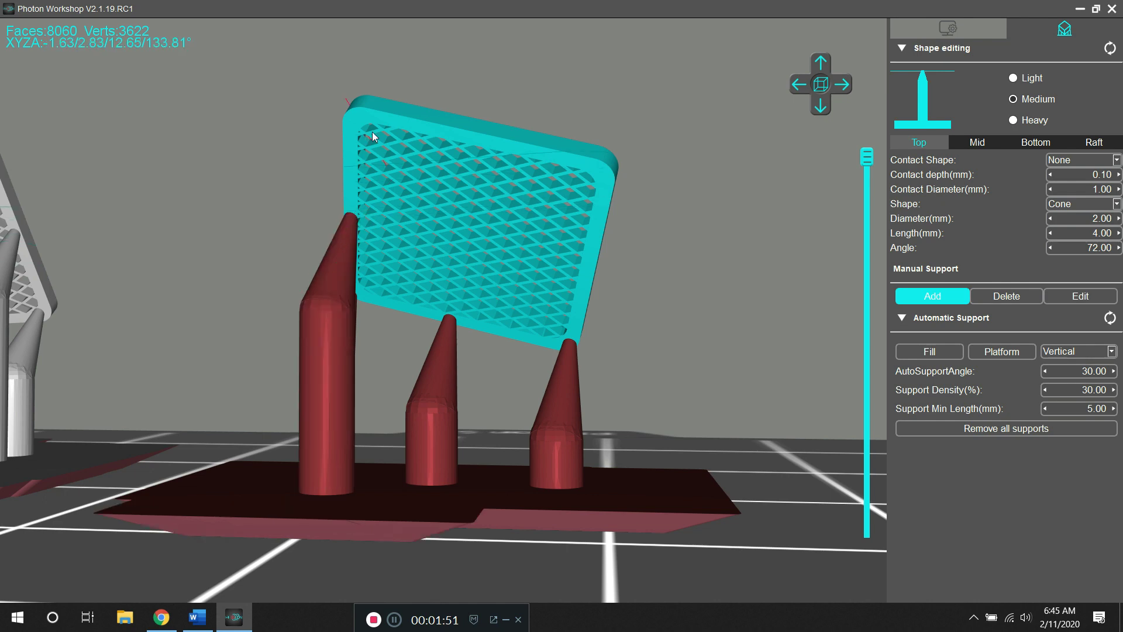
pyautogui.click(356, 117)
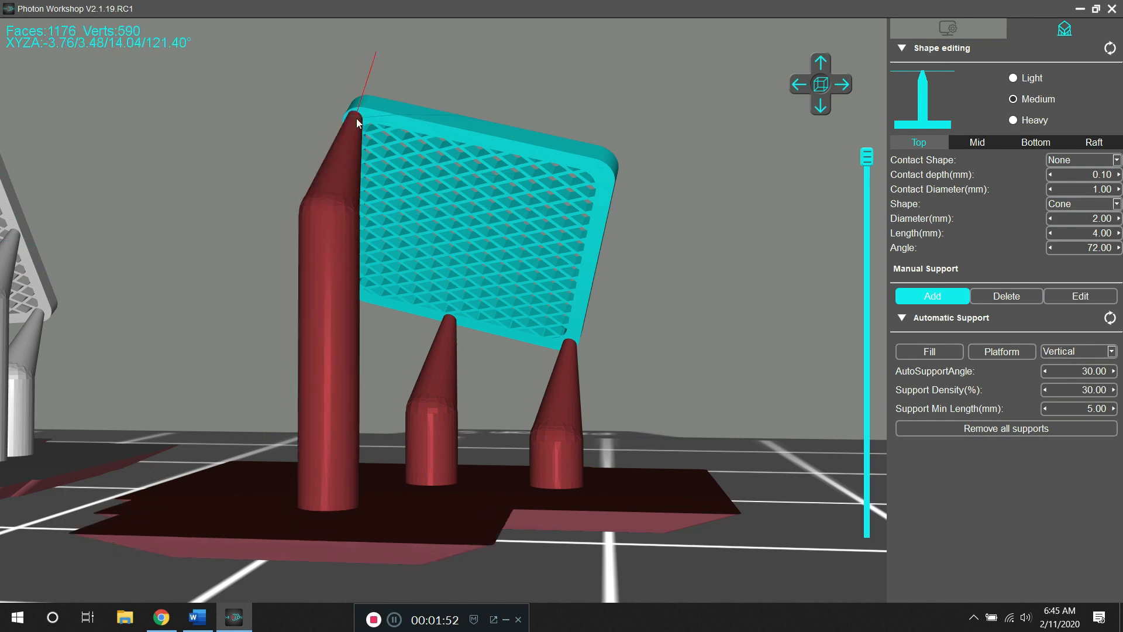
pyautogui.click(479, 141)
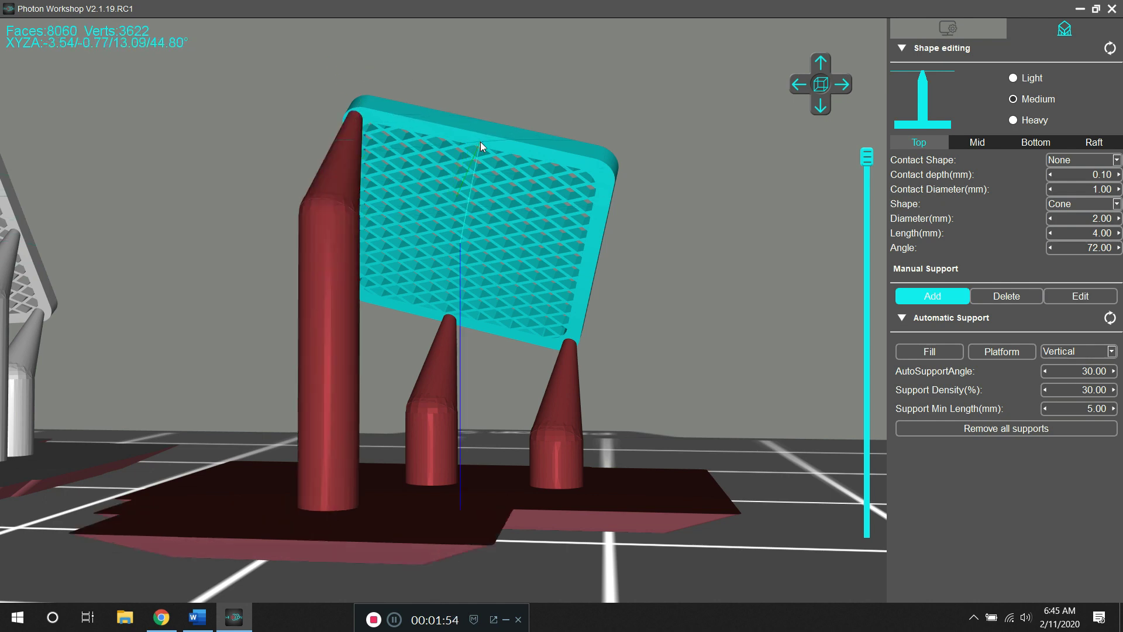
pyautogui.click(603, 174)
pyautogui.moveTo(655, 265); pyautogui.dragTo(584, 262)
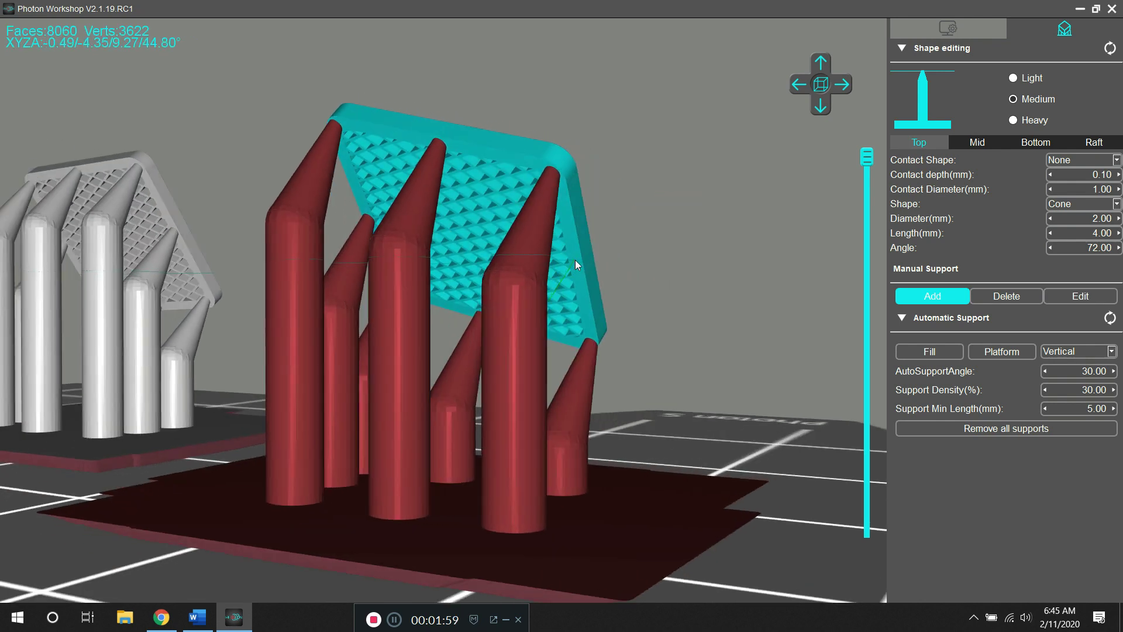
pyautogui.click(574, 260)
# Examine the supported vent from the front and scrub down through its layers and back to the full height.
pyautogui.moveTo(683, 293); pyautogui.dragTo(524, 325)
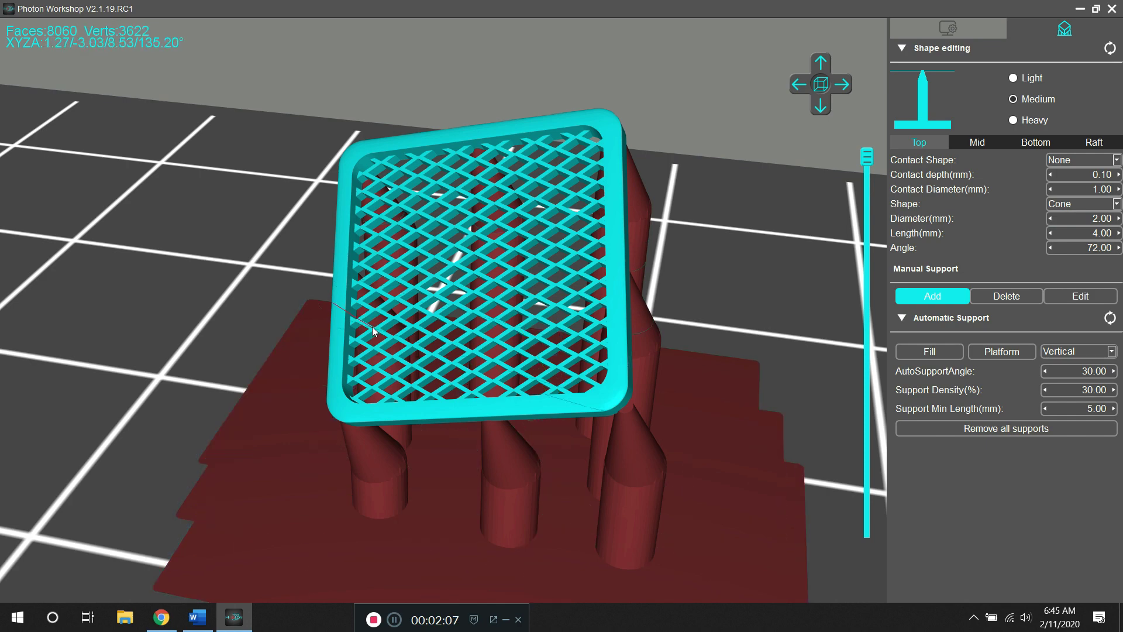
pyautogui.moveTo(372, 327); pyautogui.dragTo(275, 307)
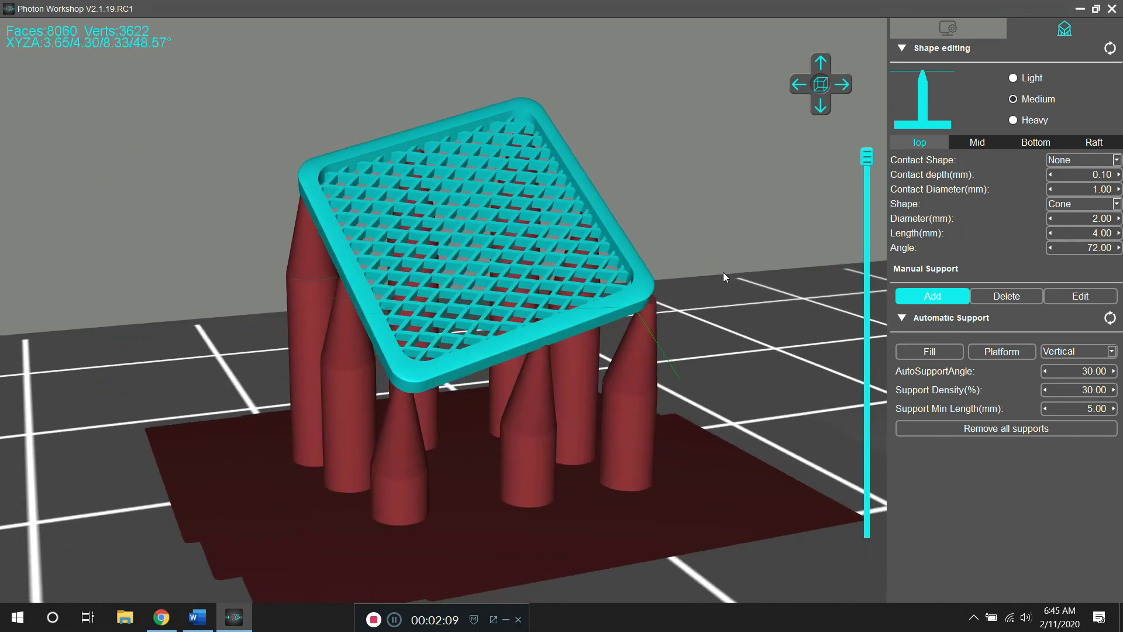
pyautogui.moveTo(867, 181); pyautogui.dragTo(862, 283)
pyautogui.moveTo(865, 240); pyautogui.dragTo(872, 139)
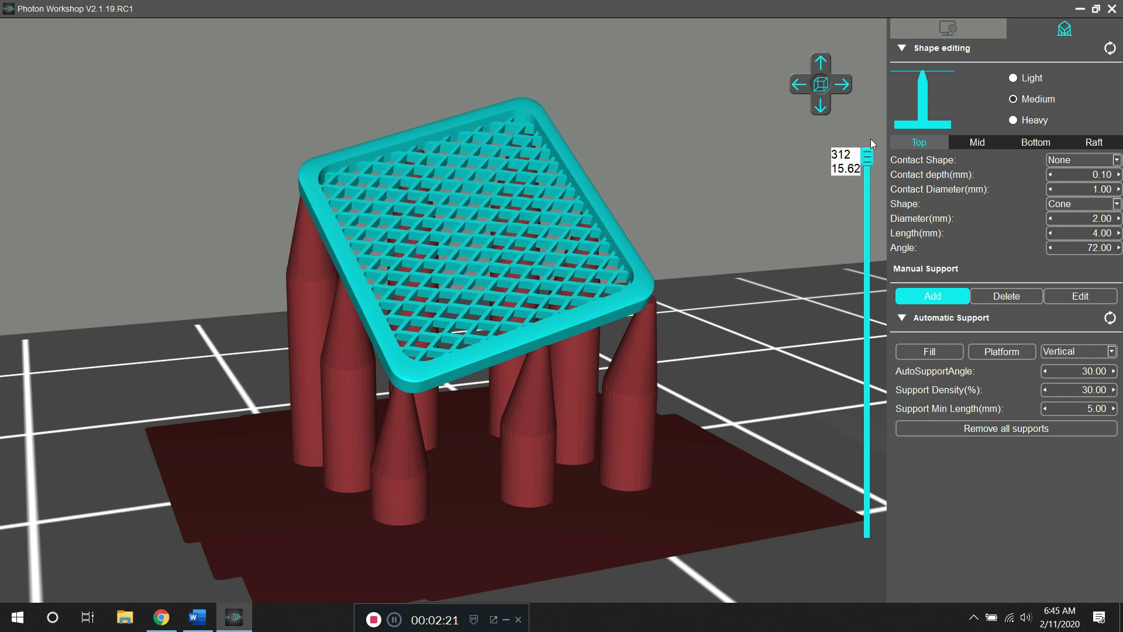